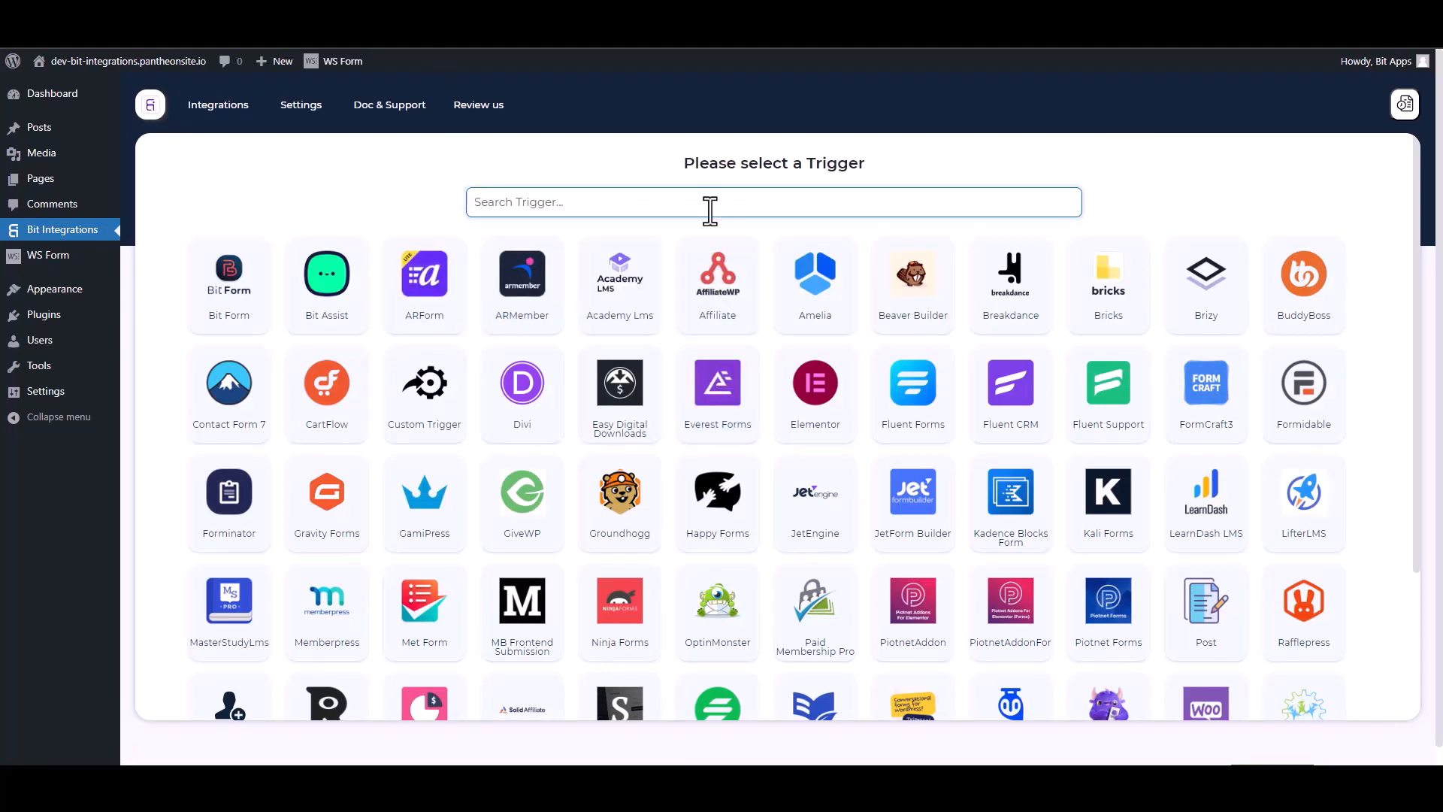
- Search 'ws' and pick WS Form as the Bit Integrations trigger app
text(ws)
click(757, 299)
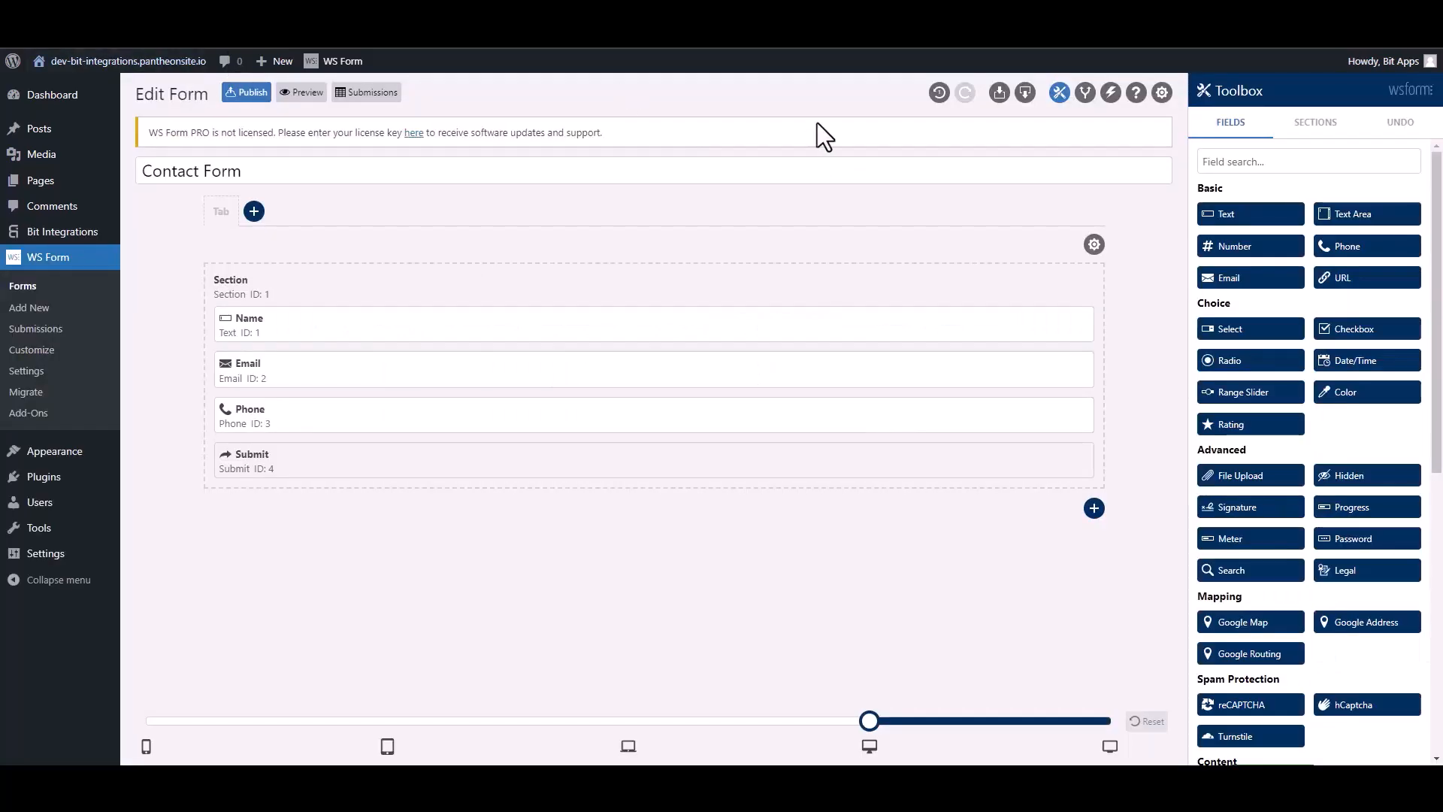
- Add a 'Bit Integrations' form action set to Run WordPress Hook, type Action - do_action
click(1109, 96)
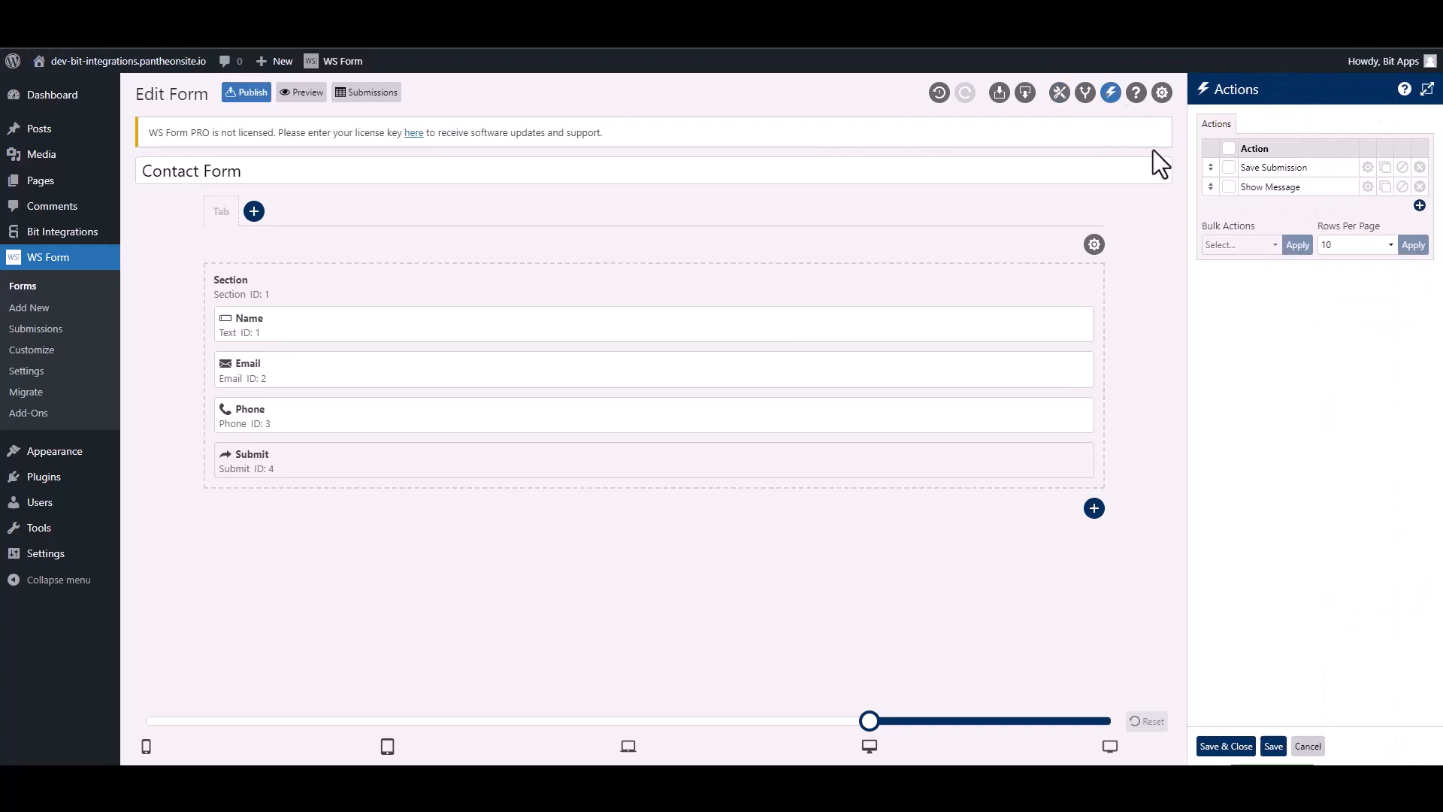
click(1419, 205)
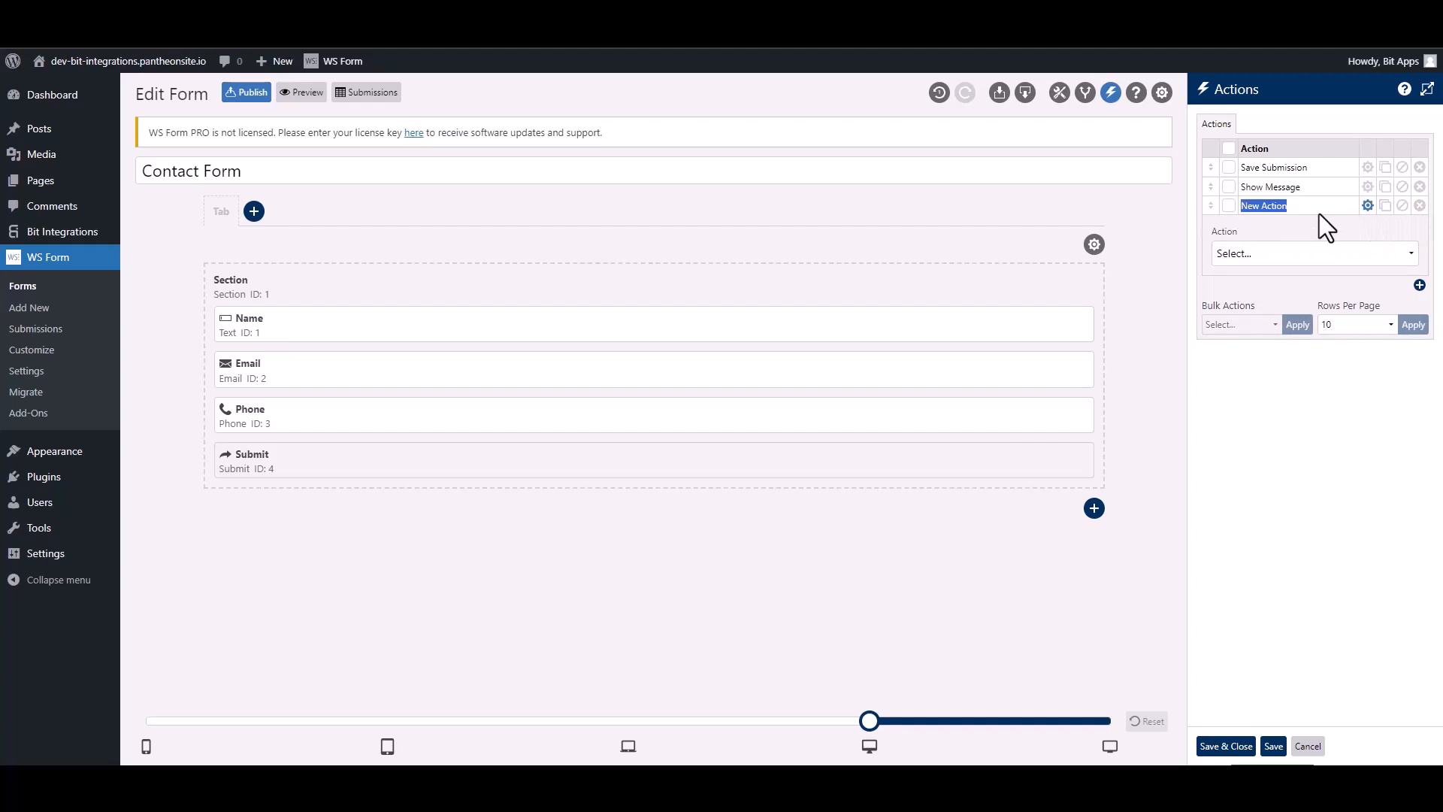
text(Bit Integra)
click(1292, 255)
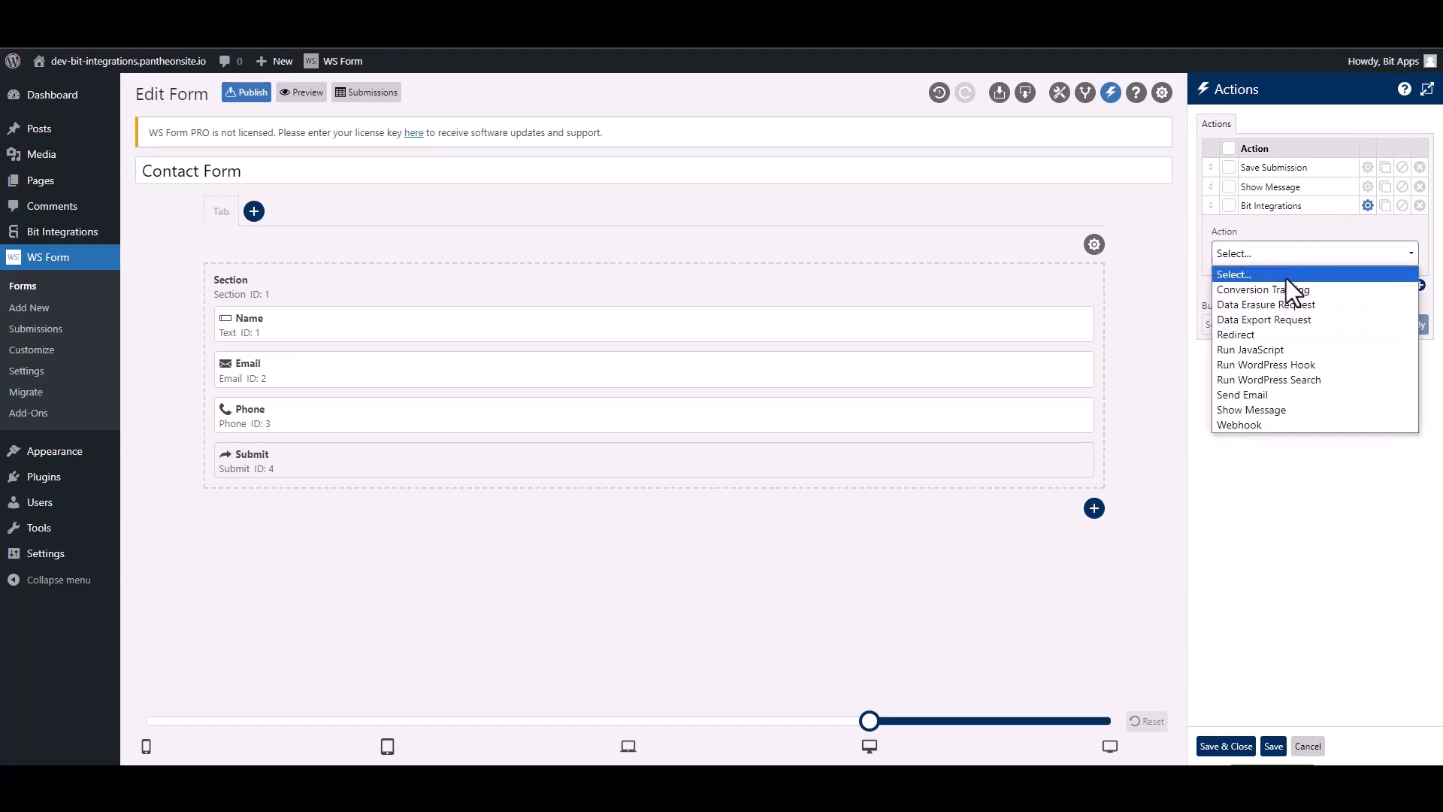
click(1309, 363)
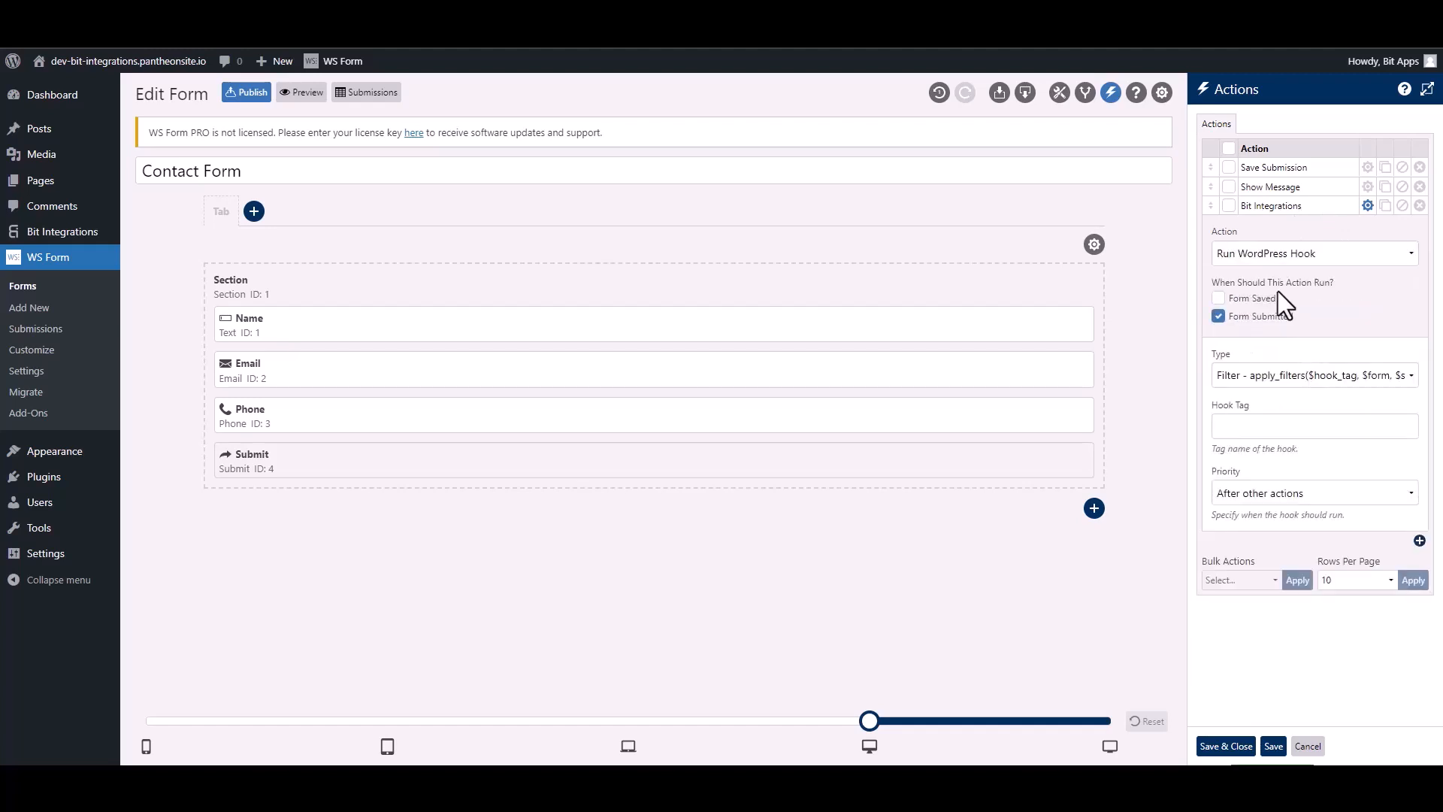
click(1252, 381)
click(1253, 410)
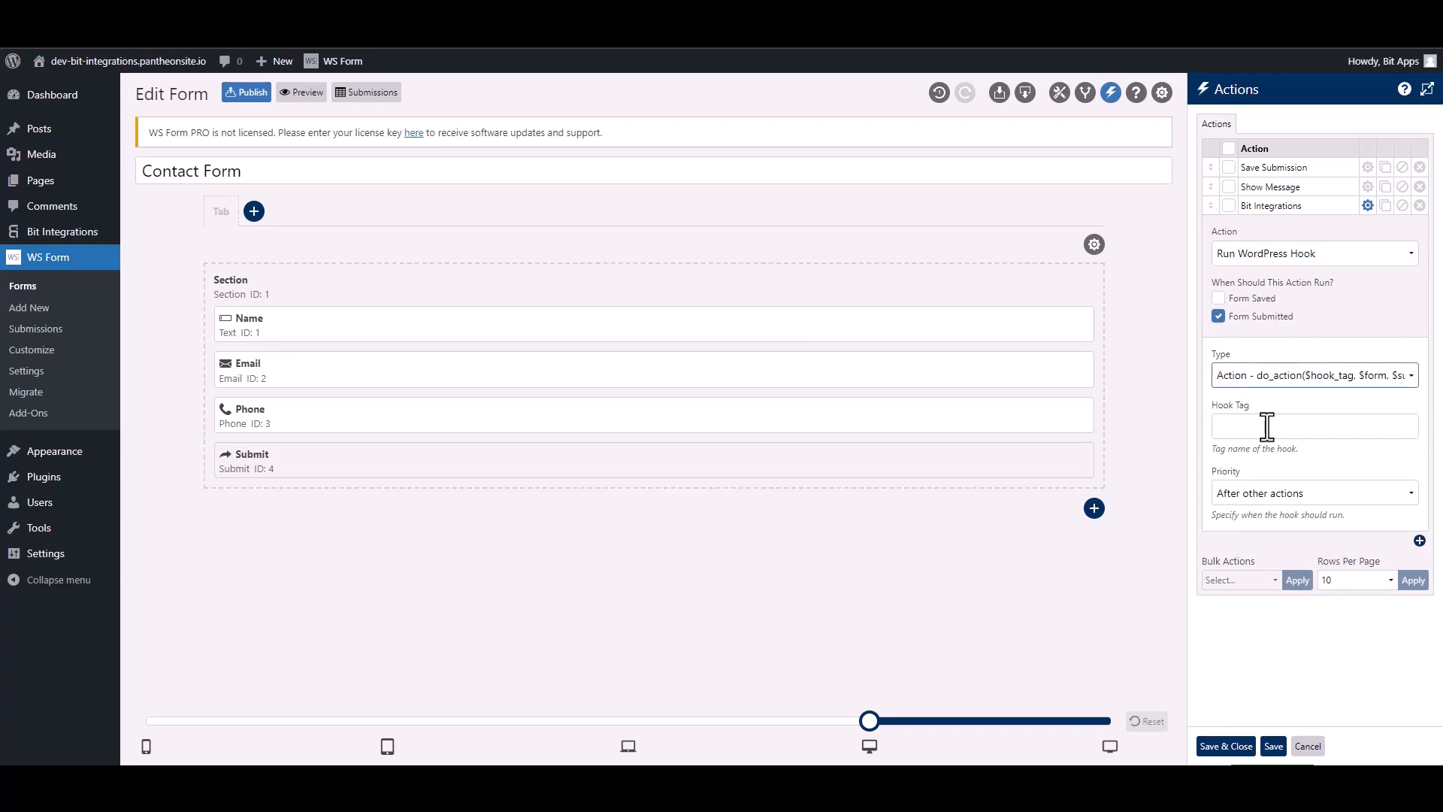
click(1267, 426)
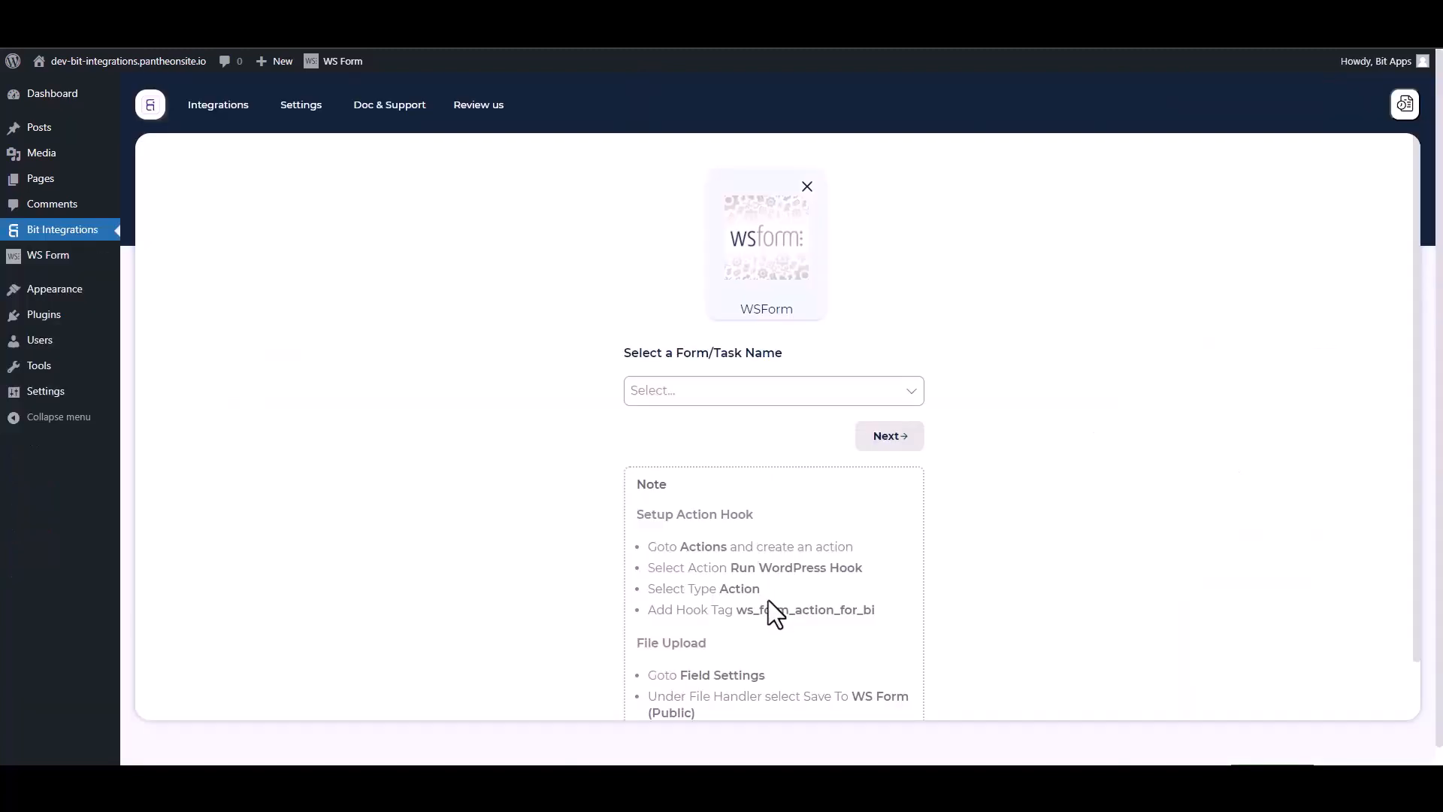
- Select the hook tag ws_form_action_for_bi in the setup note for copying
drag(885, 621, 744, 609)
key(ctrl+c)
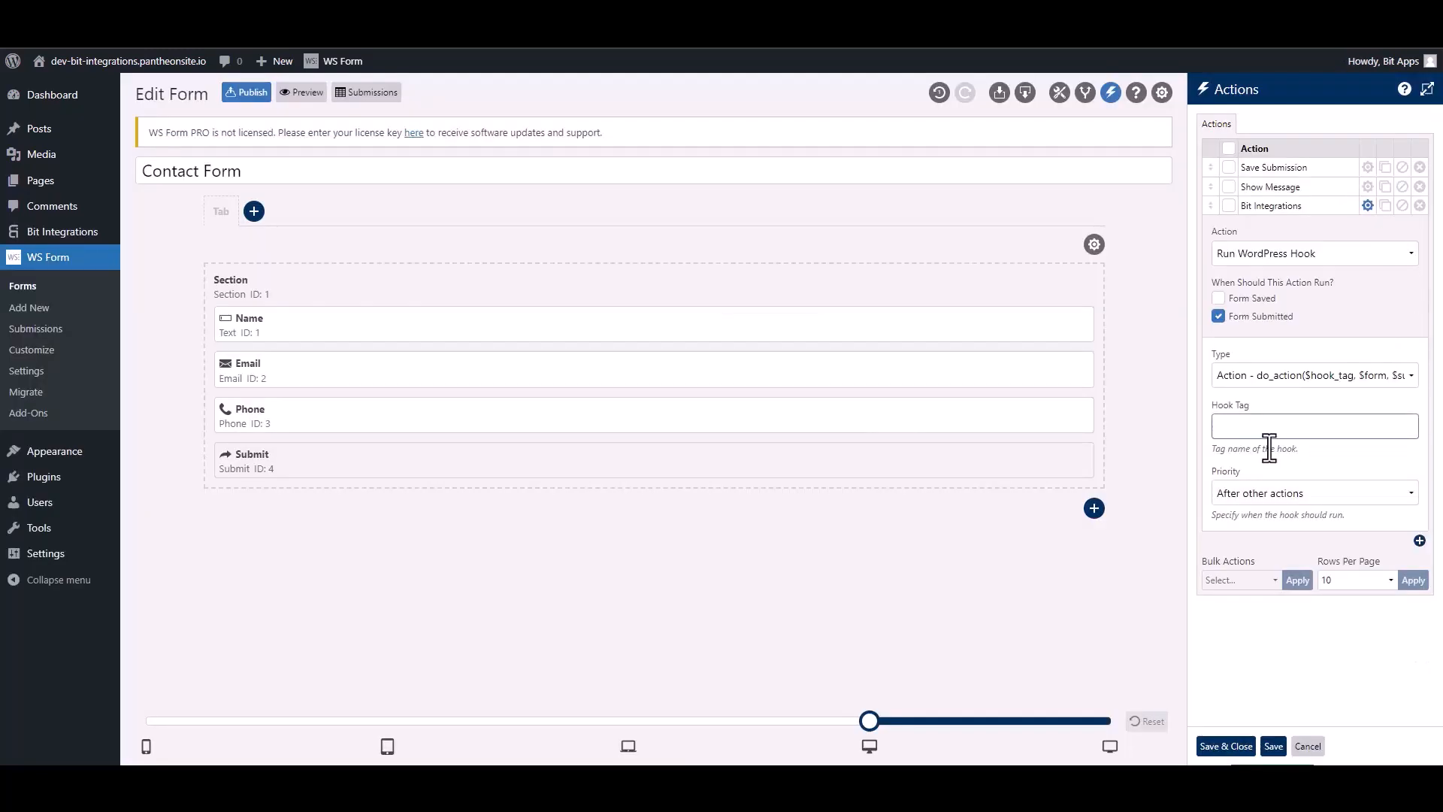
- Paste ws_form_action_for_bi into the Hook Tag field, then save and close the actions
click(1265, 432)
key(ctrl+v)
click(1233, 746)
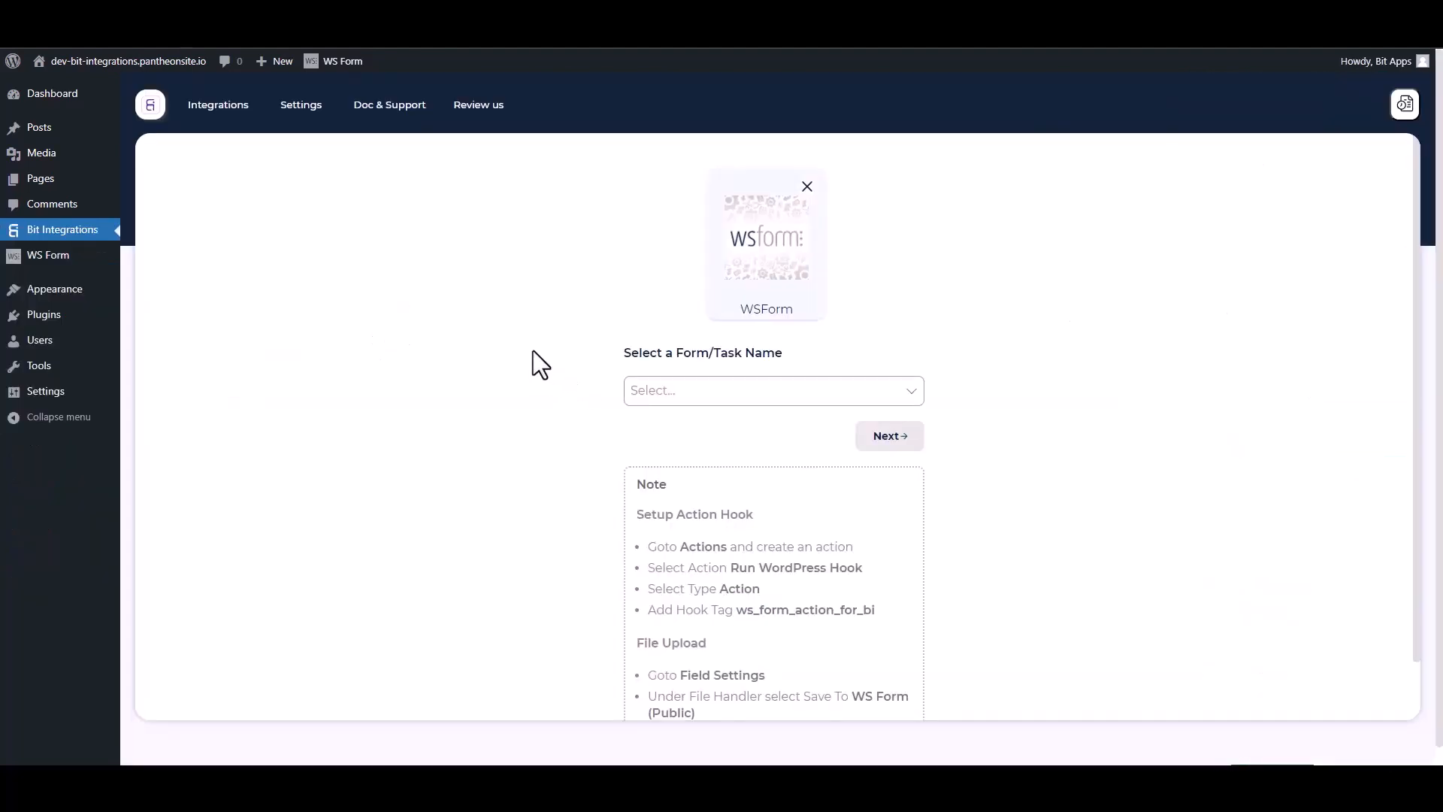
- Use Contact Form as the trigger form and choose Web Hooks as the action app
click(702, 389)
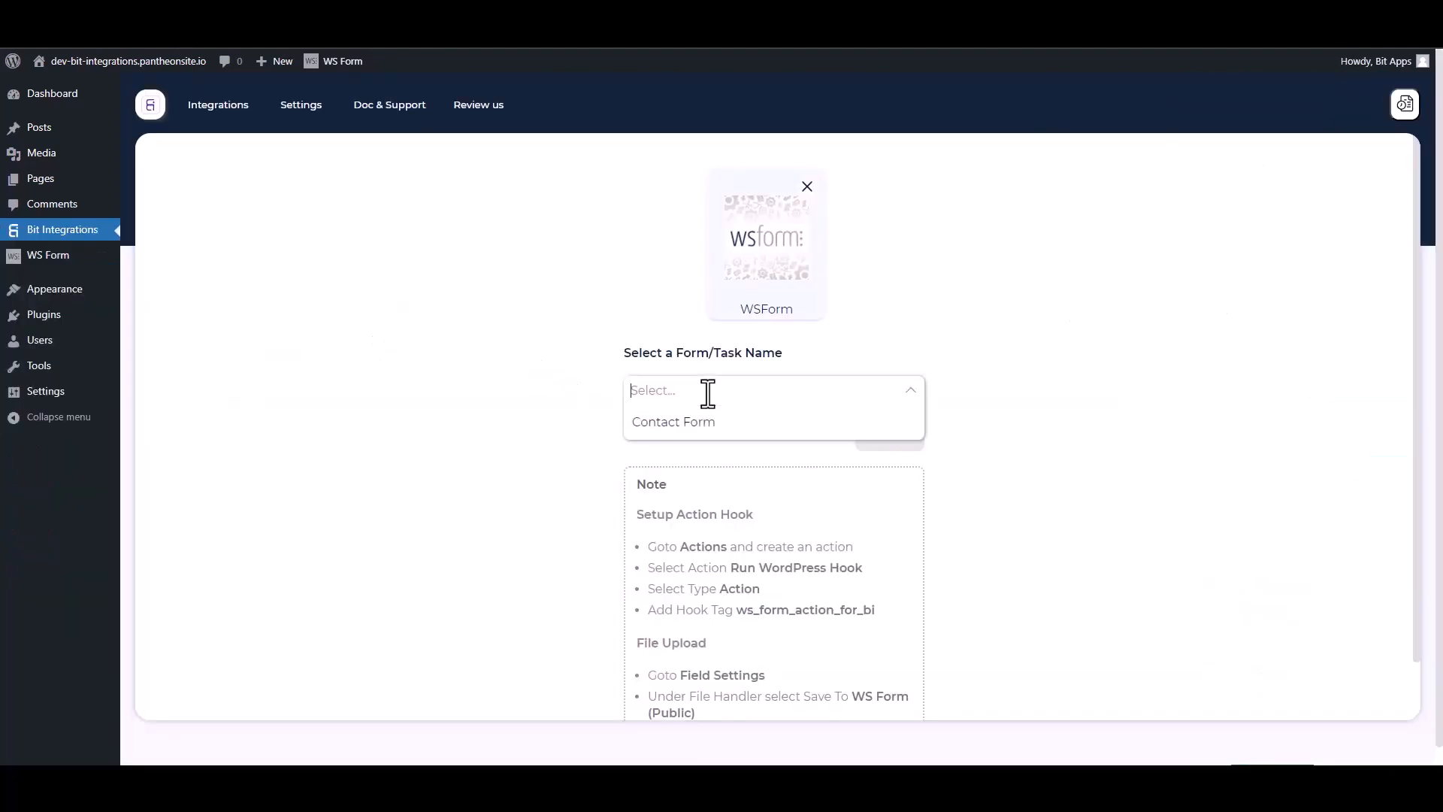
click(668, 421)
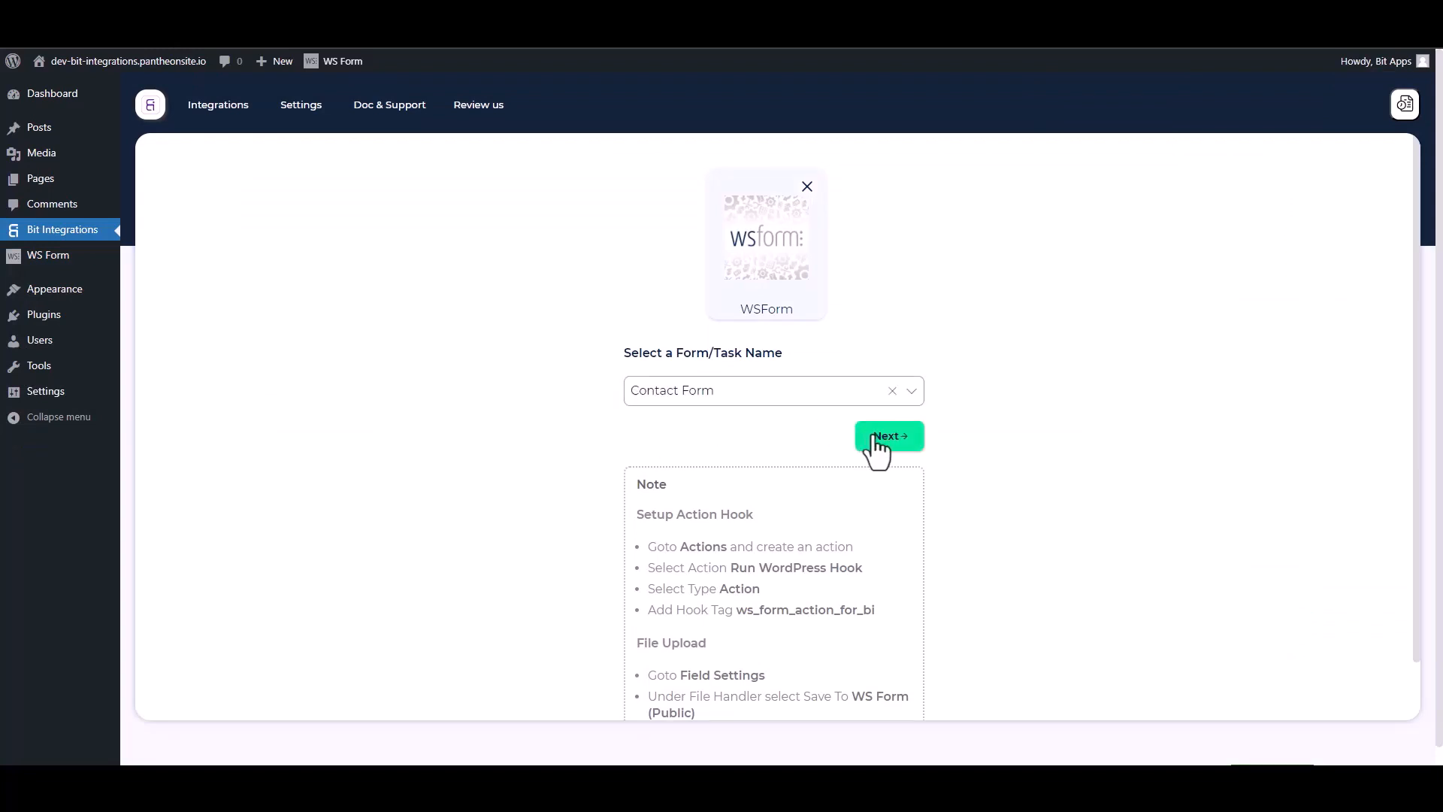
click(861, 435)
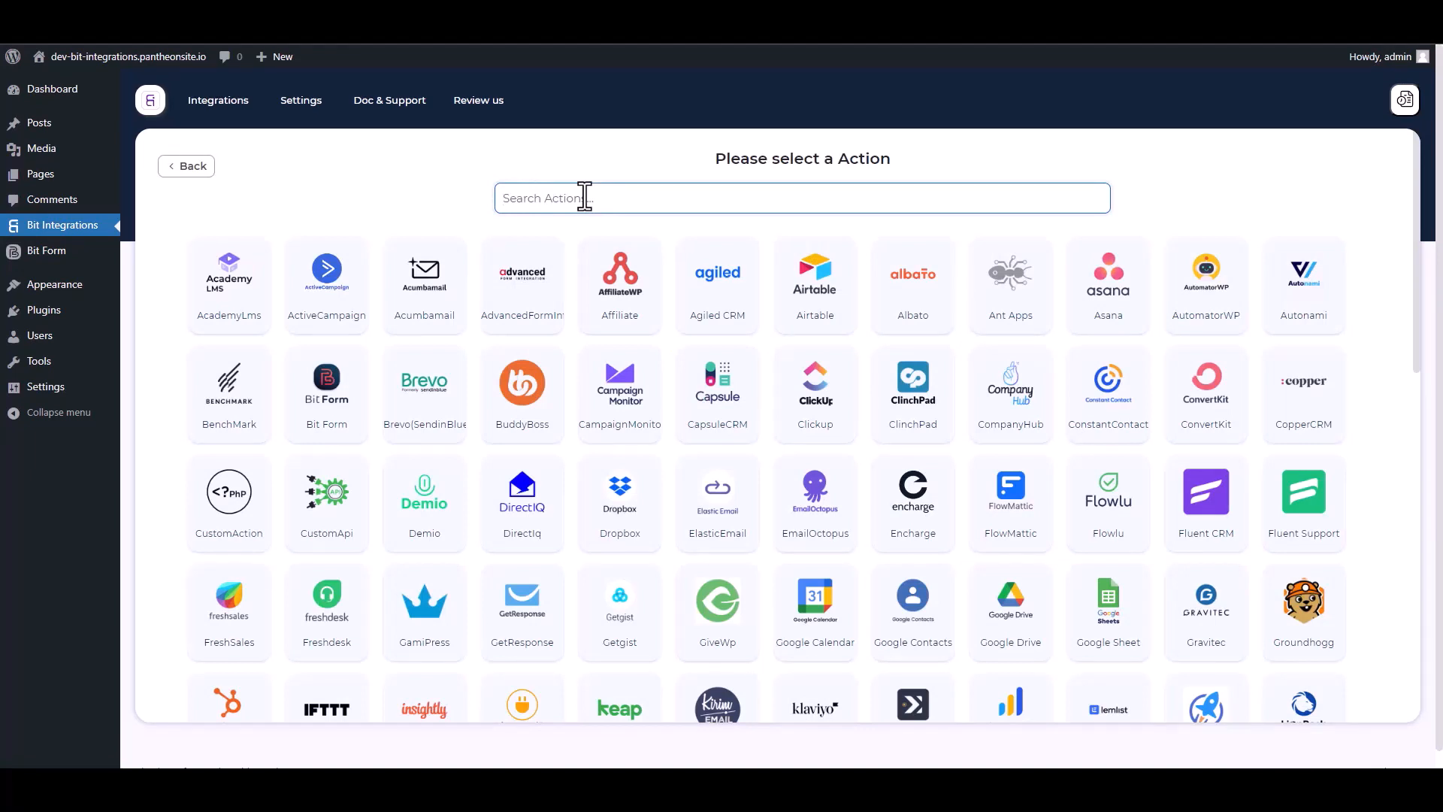
text(web)
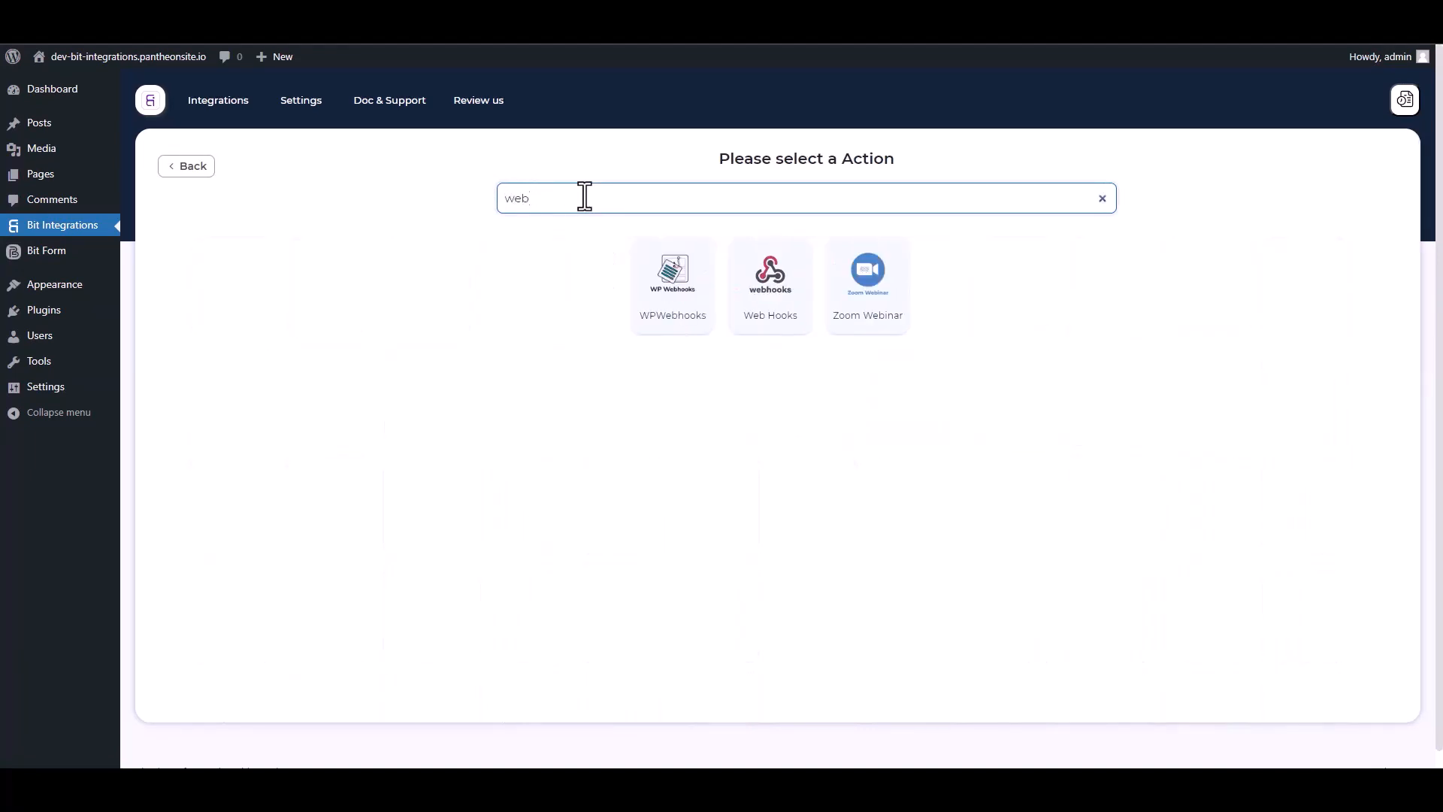
click(773, 332)
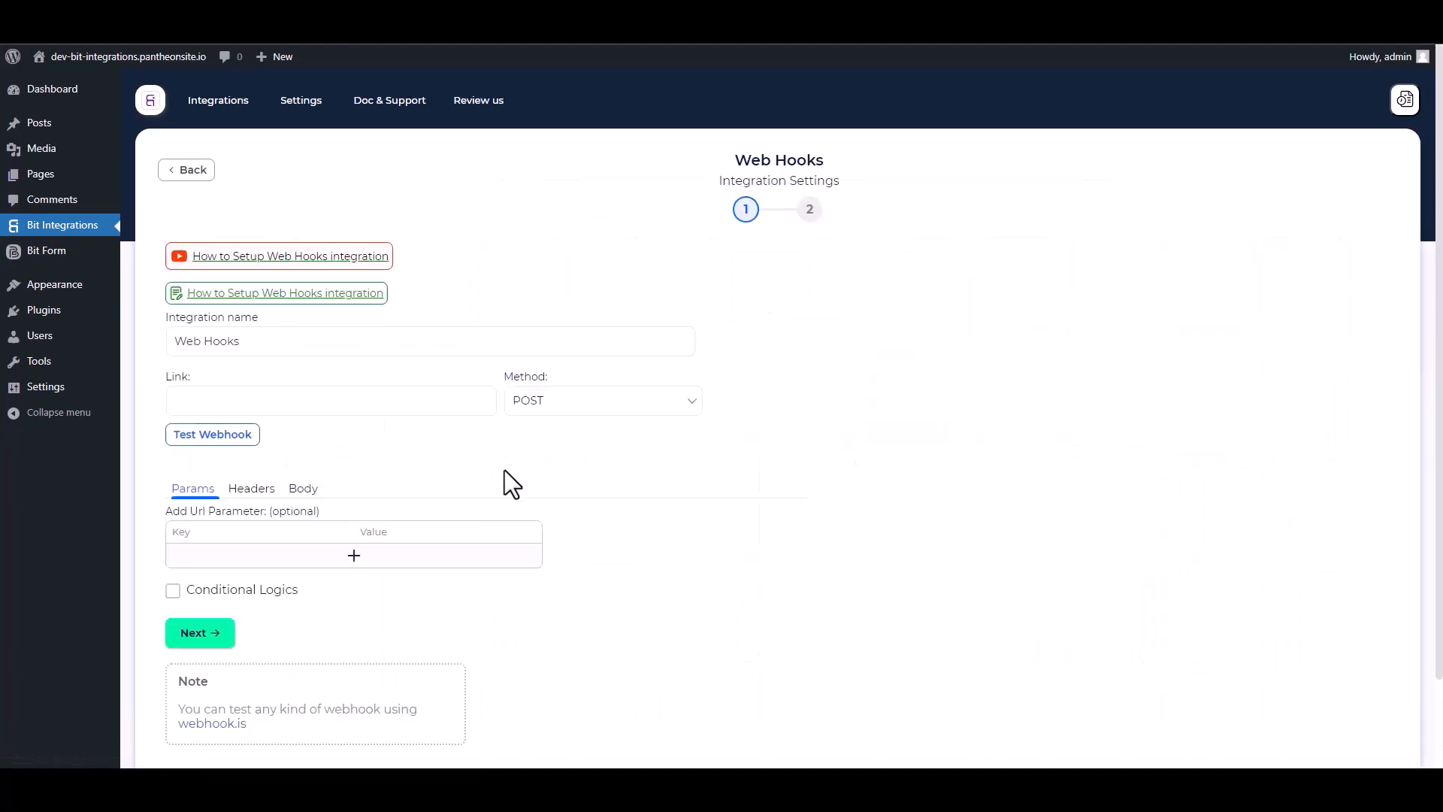
- In the request body, send all form data with application/json content type
scroll(473, 458, down, 1)
click(303, 416)
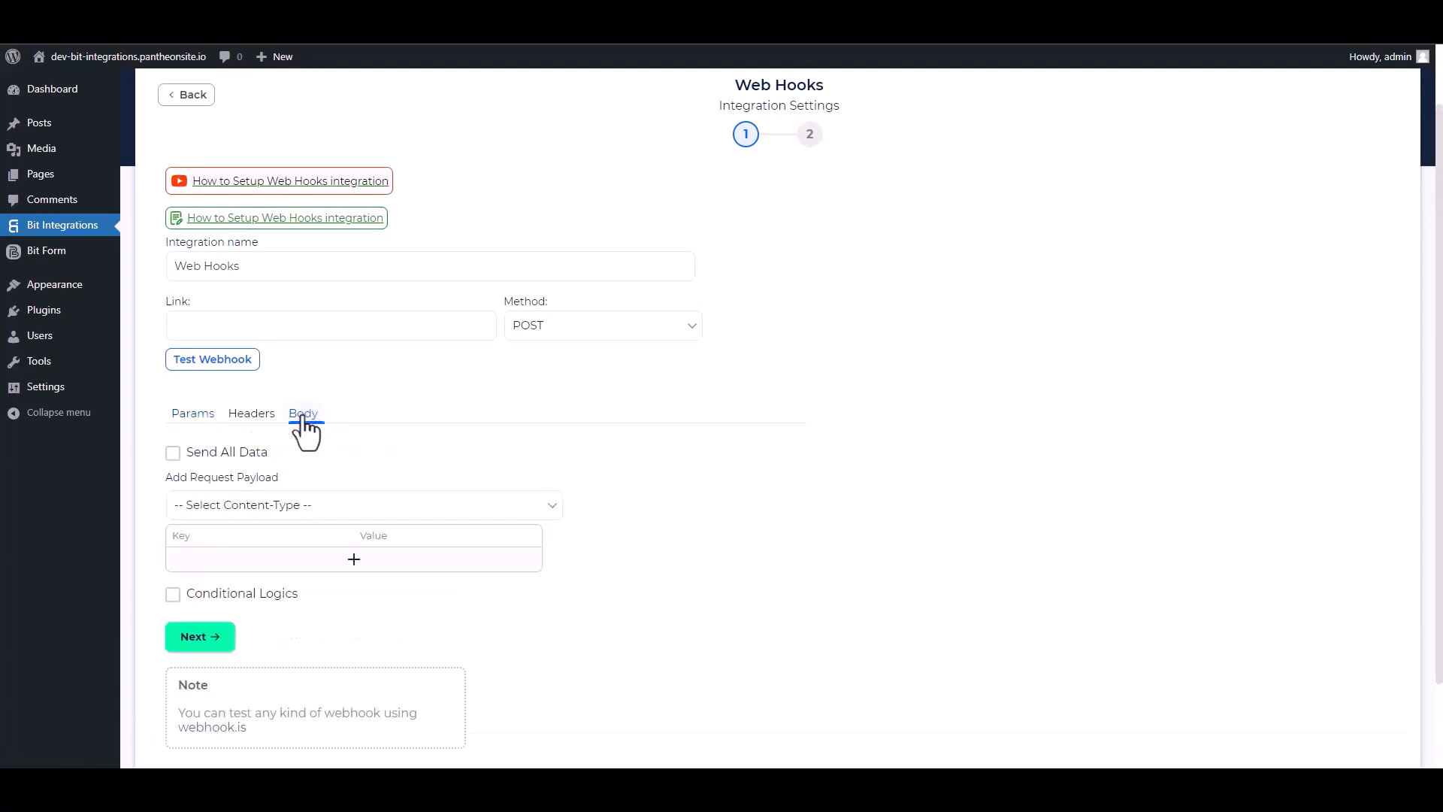
click(173, 454)
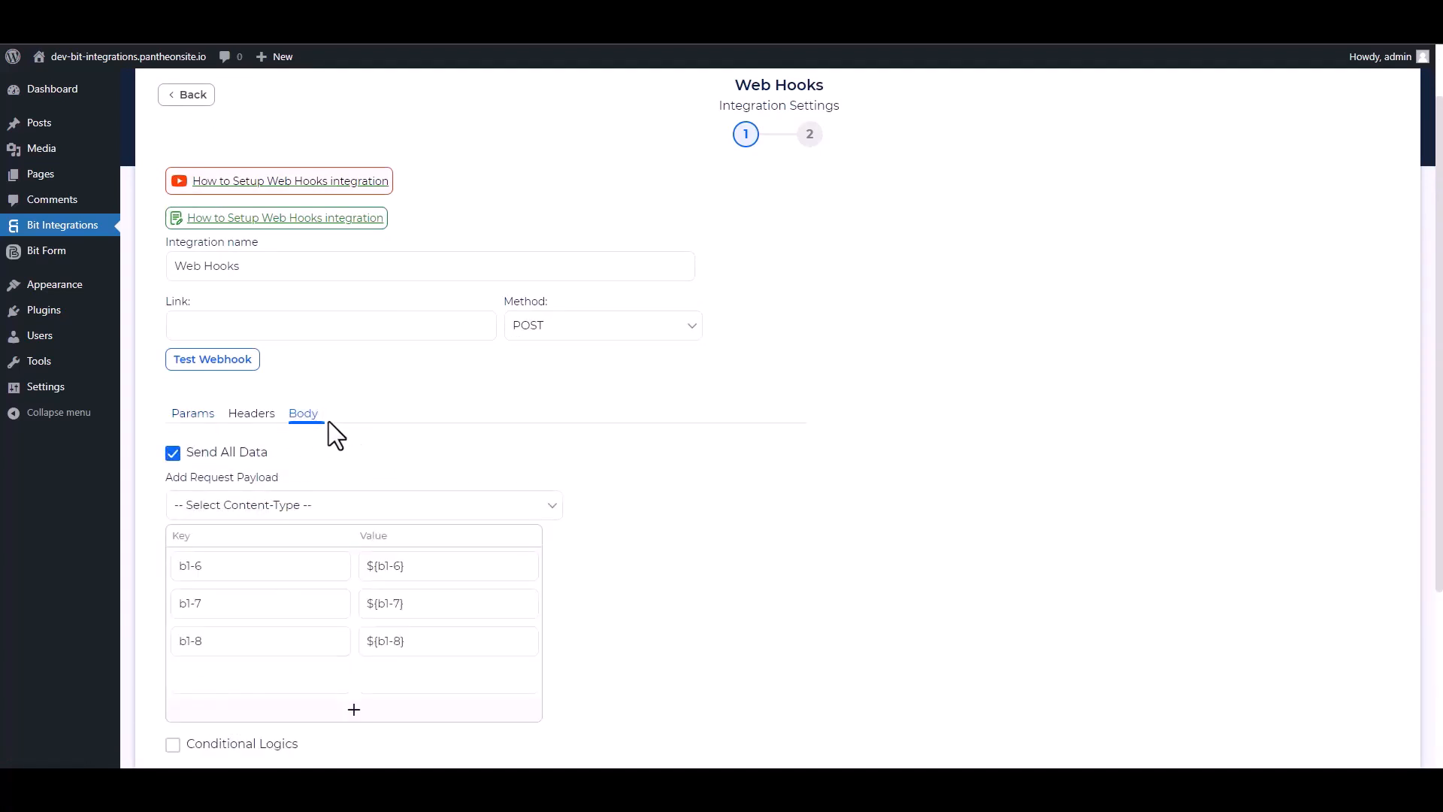
click(294, 503)
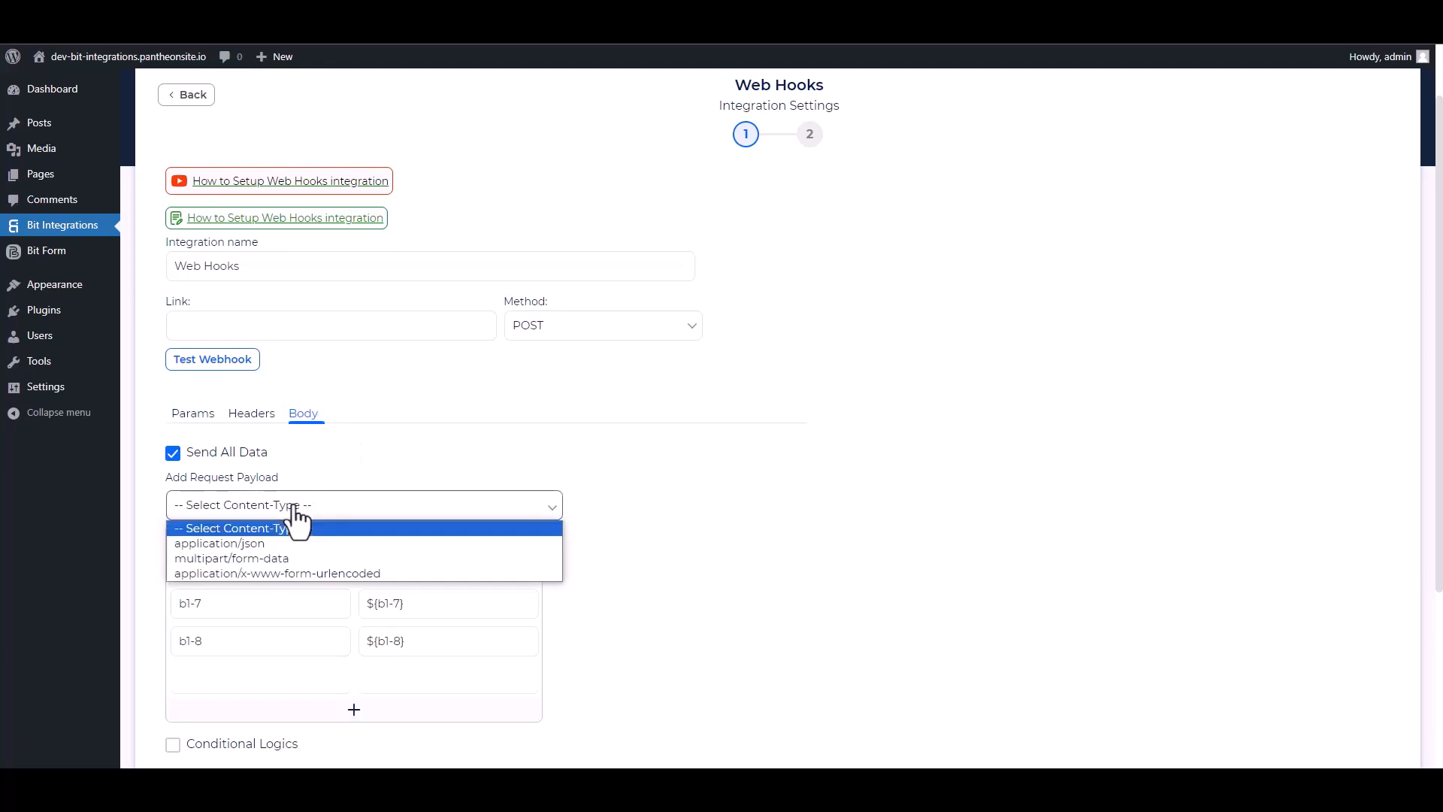
click(257, 544)
scroll(511, 443, up, 1)
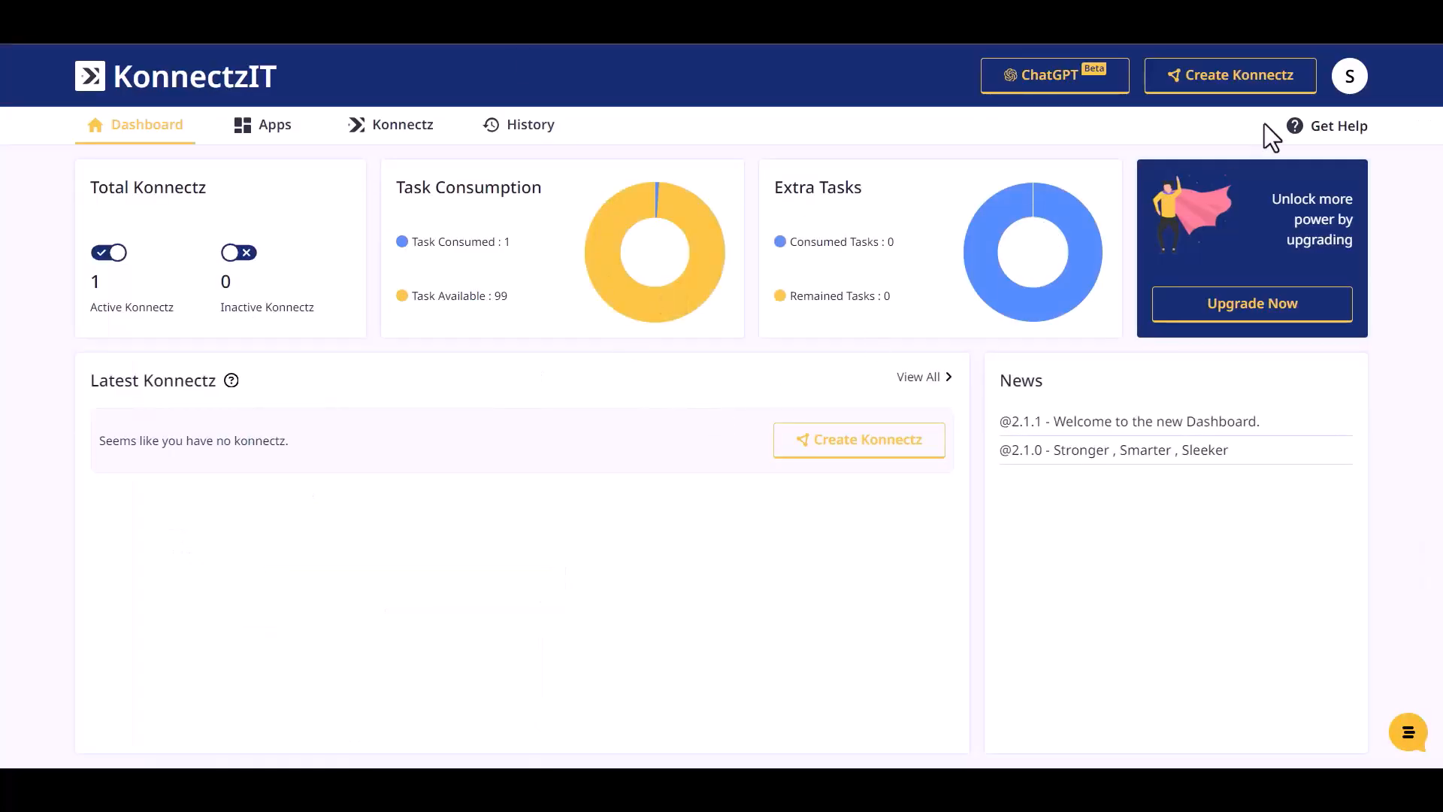
- Create a new Konnectz and place the Webhook app on the canvas as its trigger
click(1251, 78)
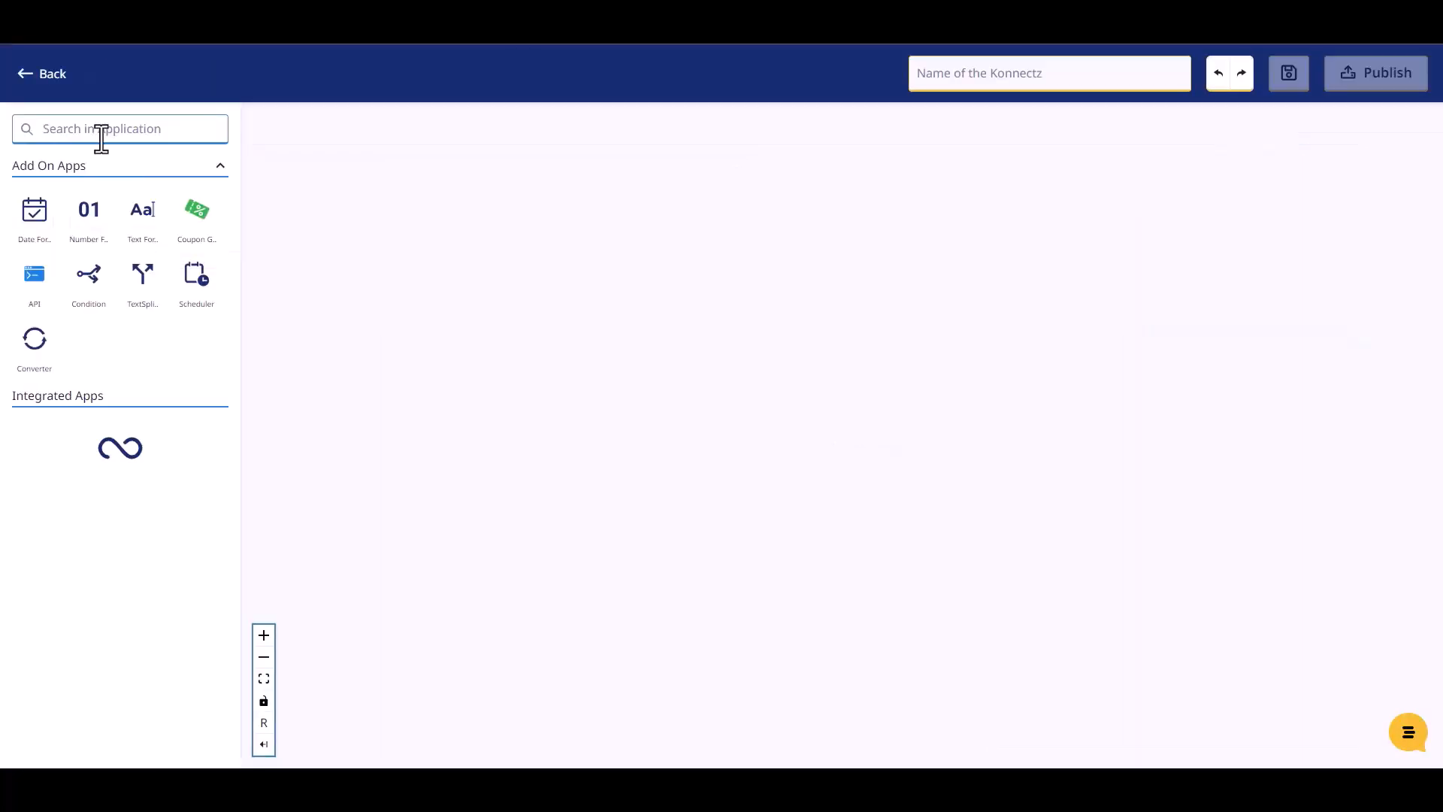
click(102, 129)
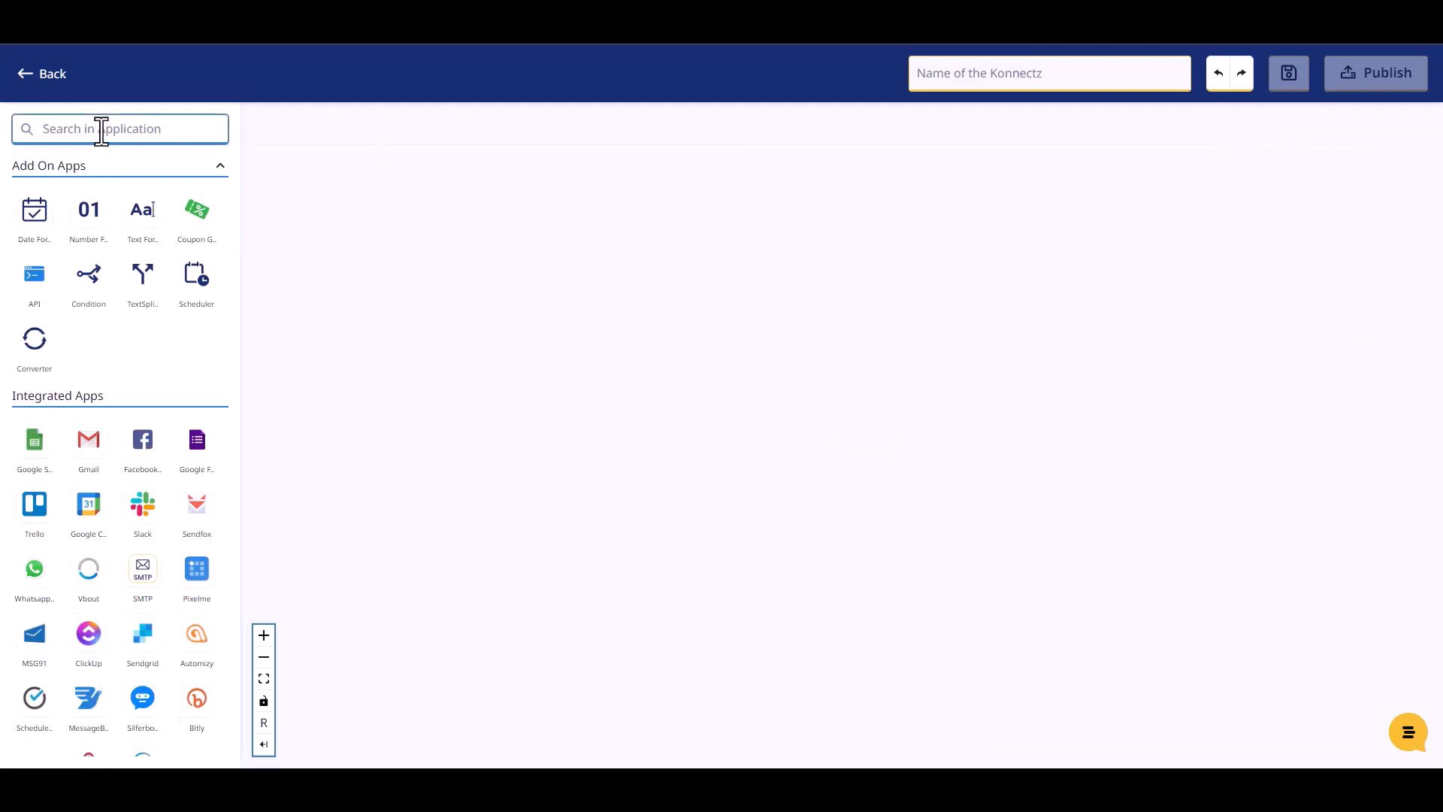
text(web)
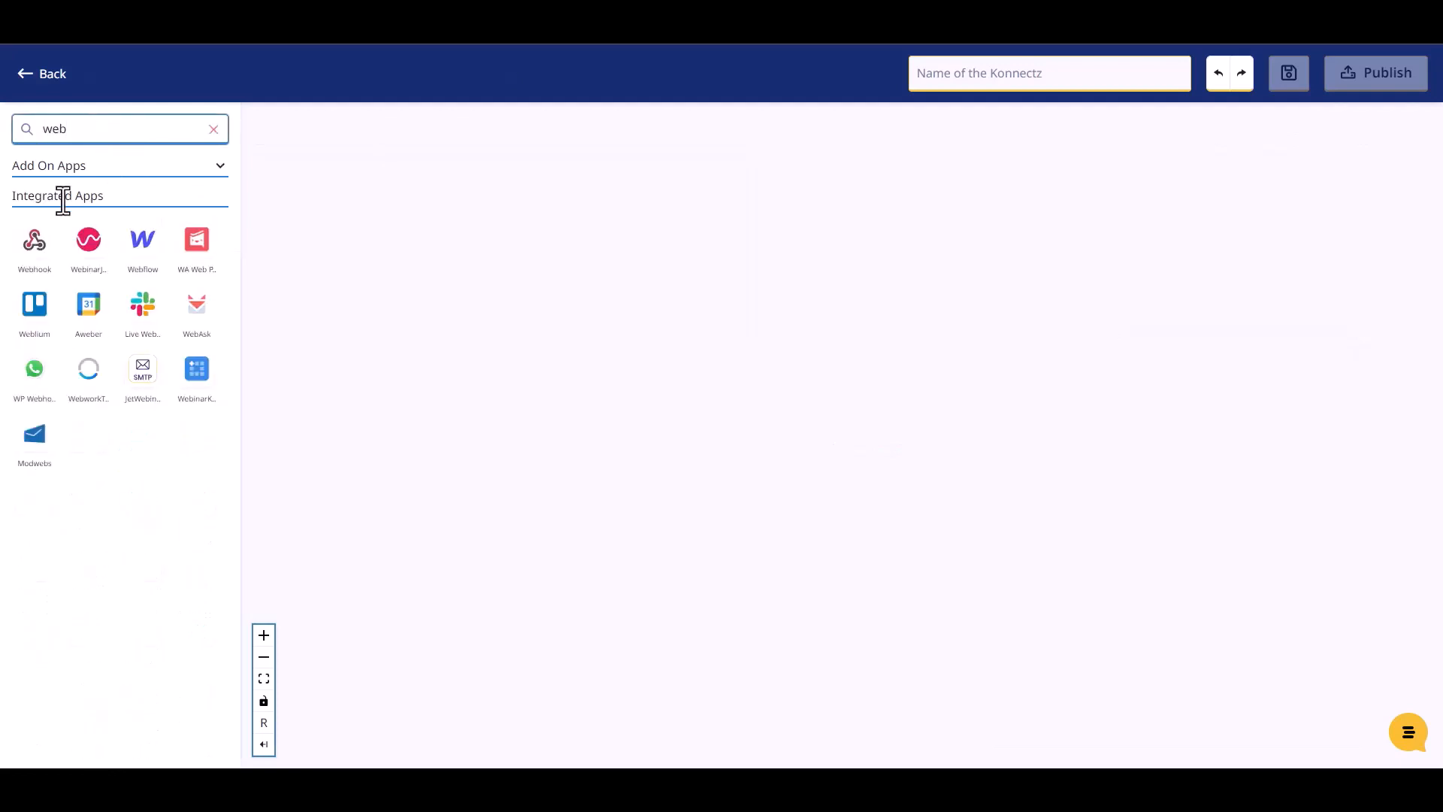
drag(35, 252, 398, 308)
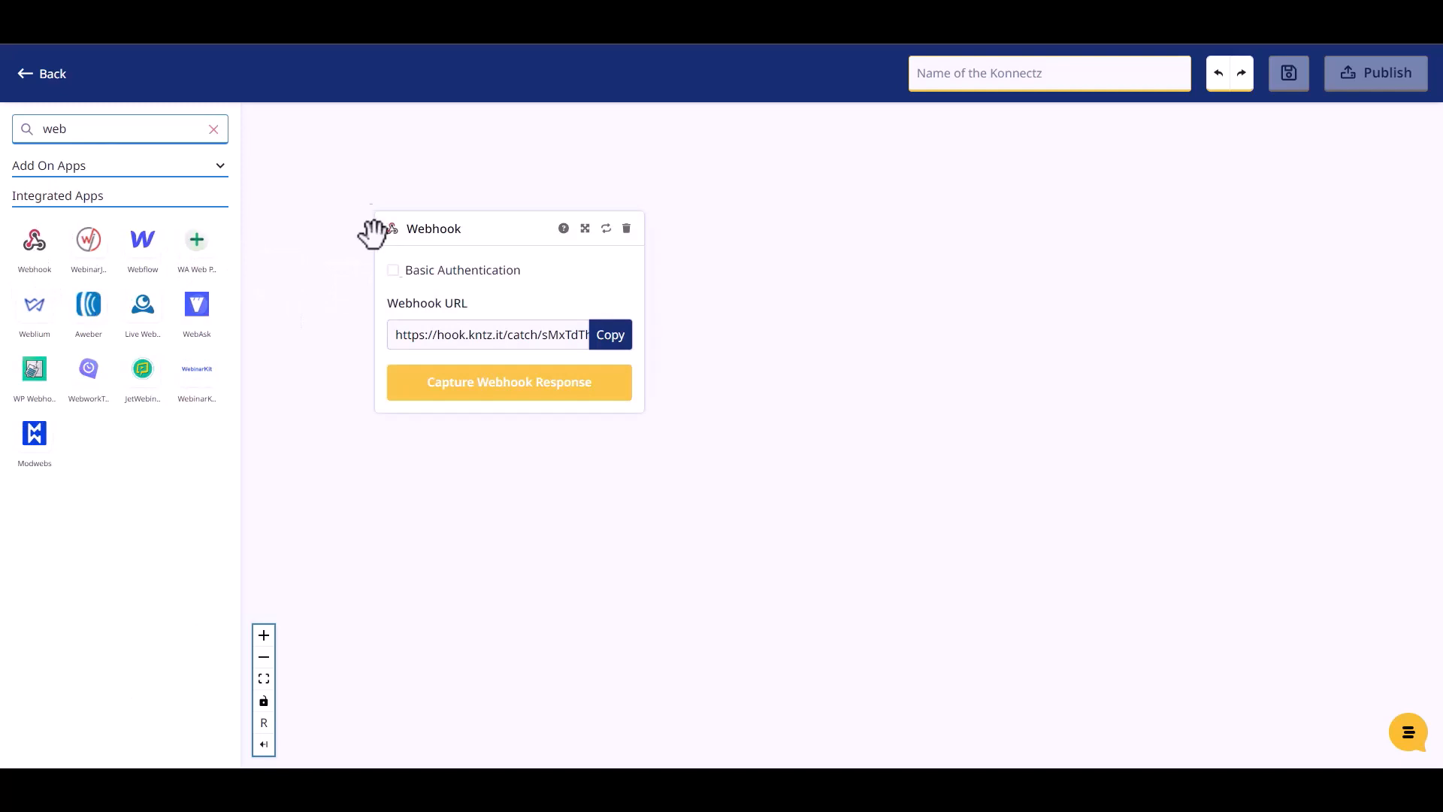
- Copy the Webhook URL and start capturing the webhook response
click(613, 344)
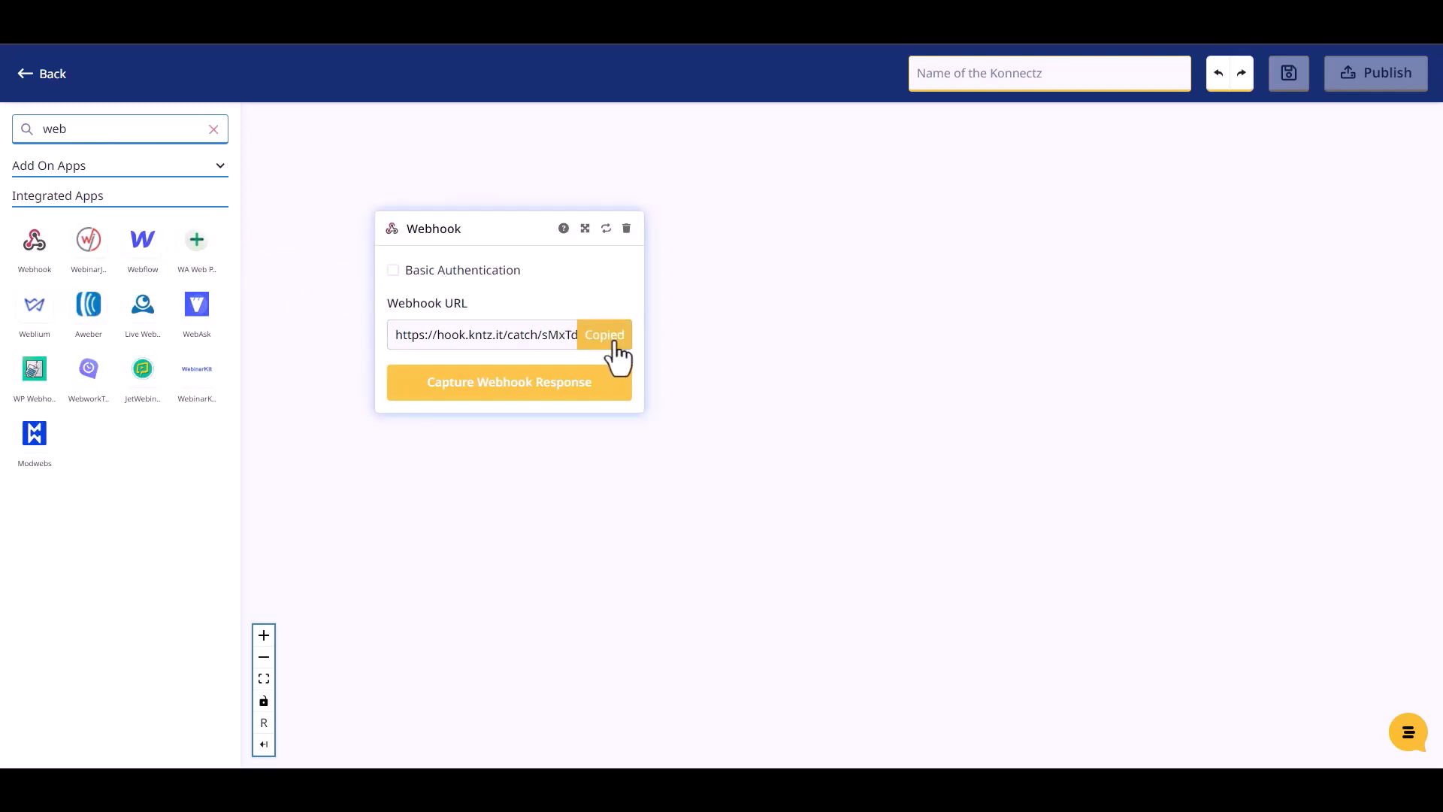
click(529, 398)
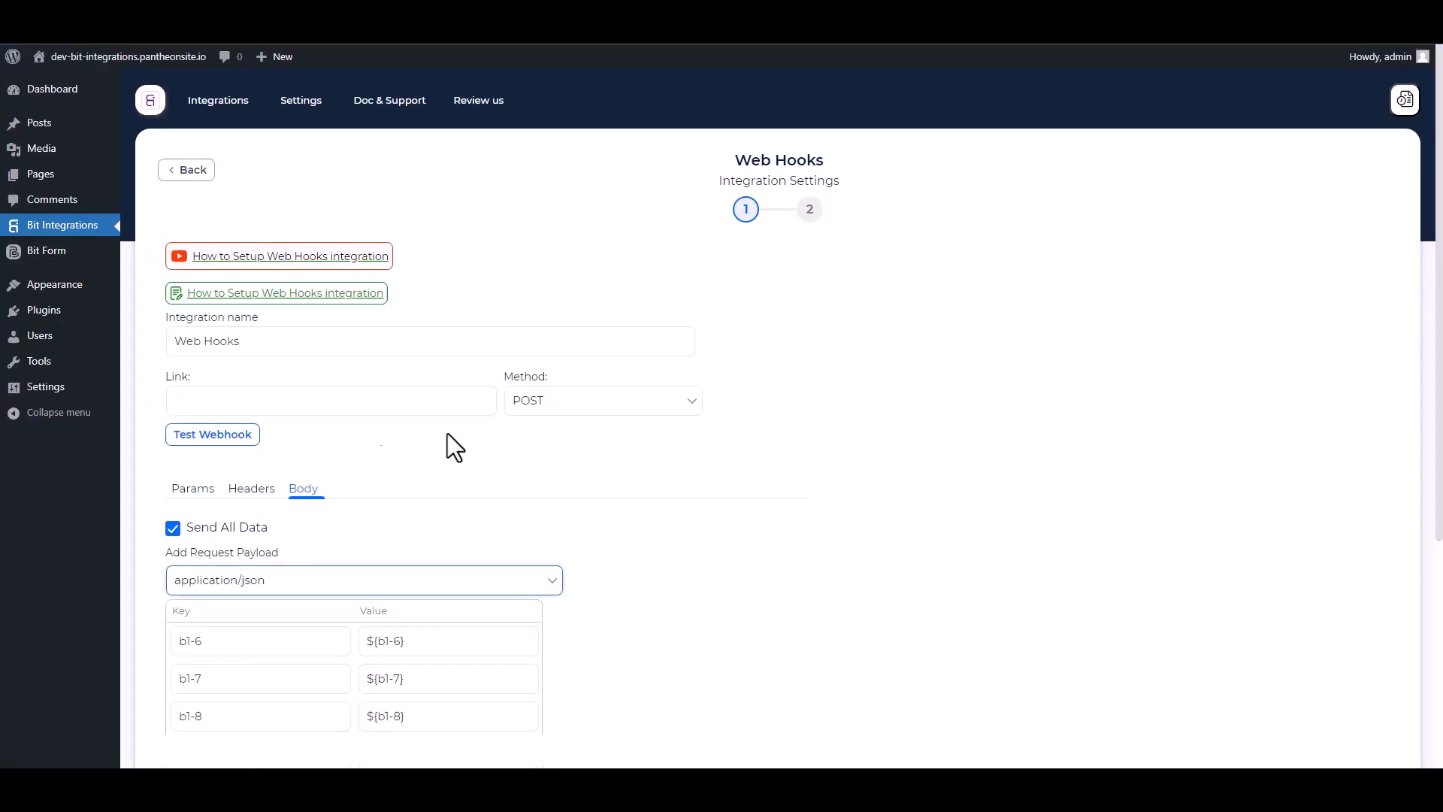
click(290, 409)
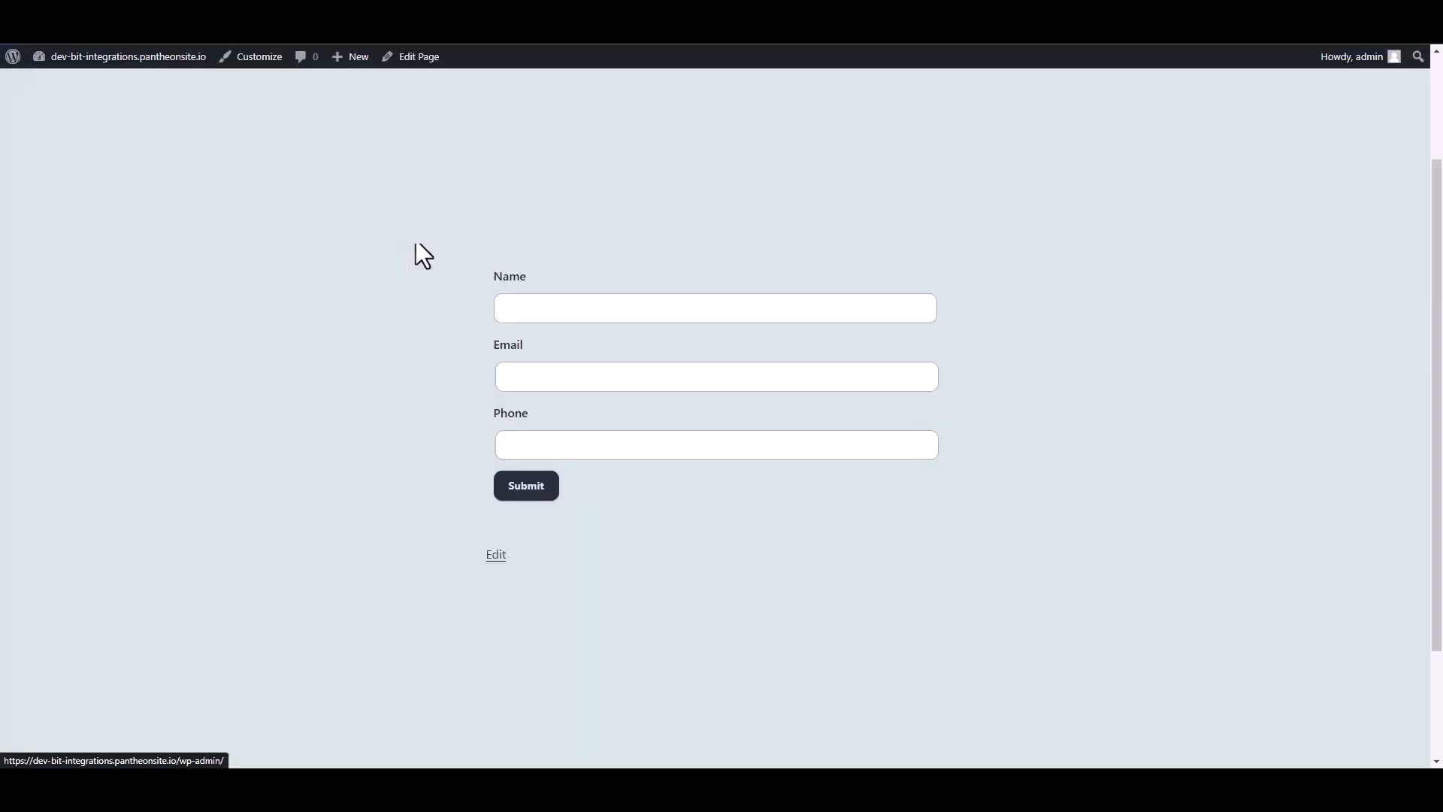
- Fill in the Contact Form with name 'Bit Integrations', a test email and a phone number, then submit it
click(541, 309)
text(Bi)
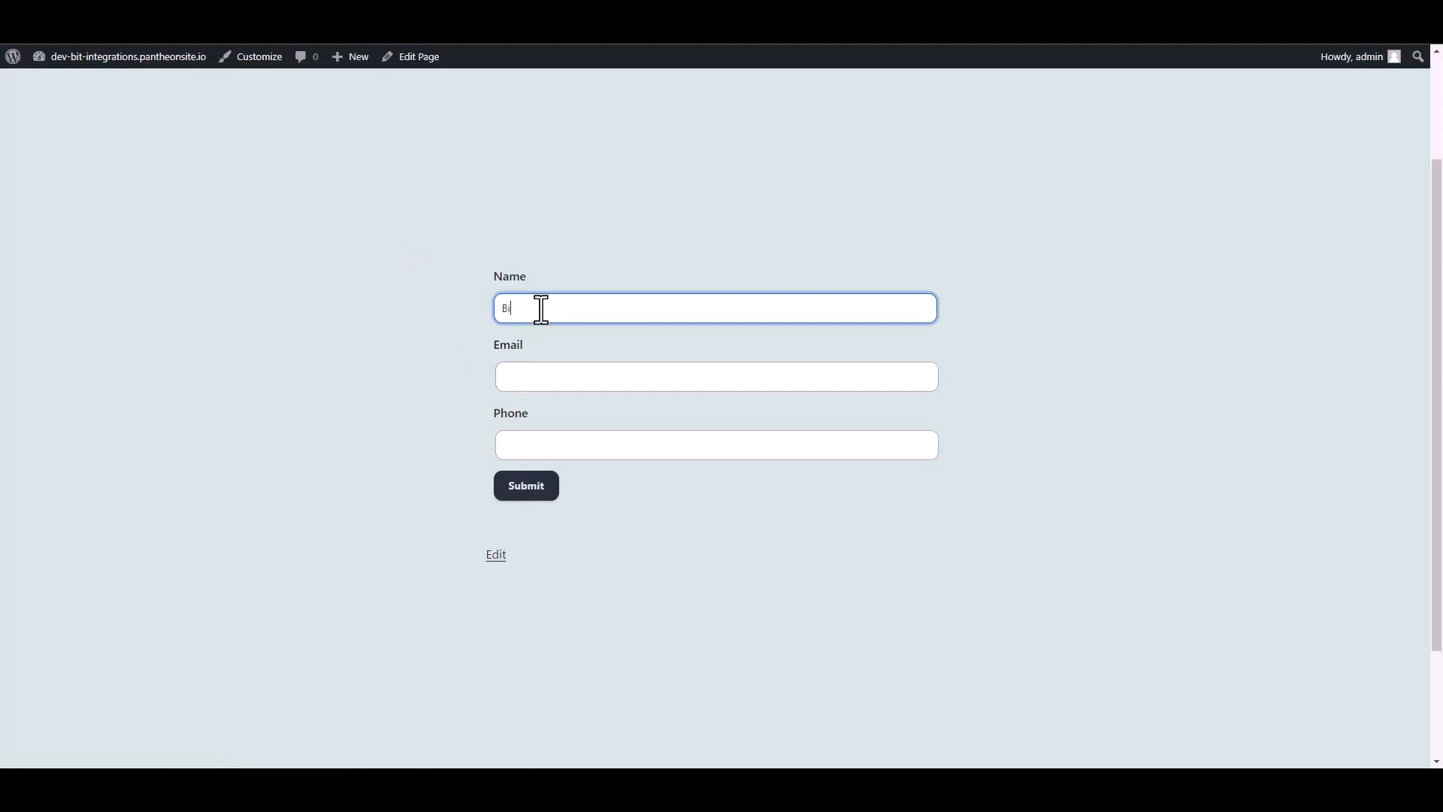
text(t Integrations)
click(529, 367)
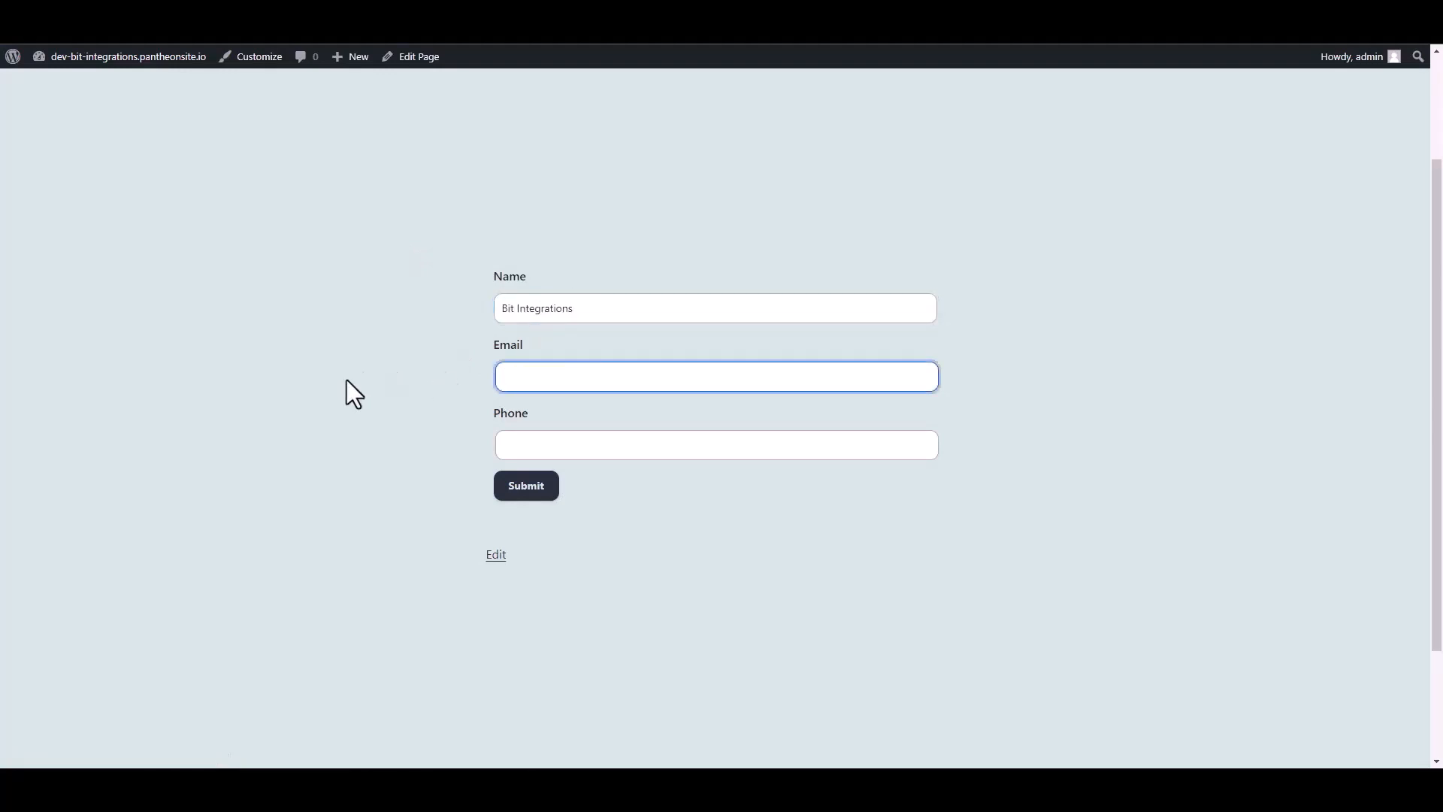
key(Tab)
text(444555666)
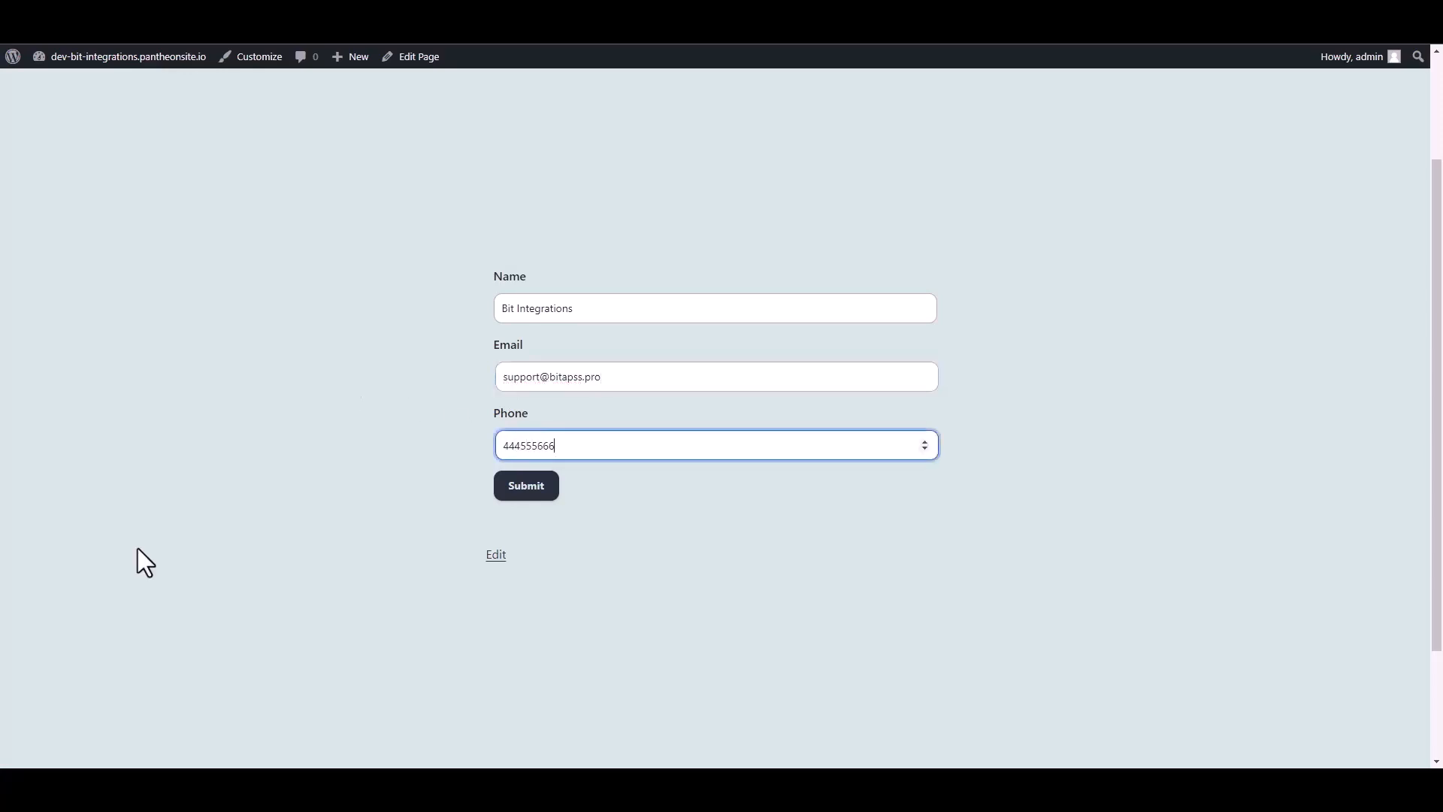
click(544, 488)
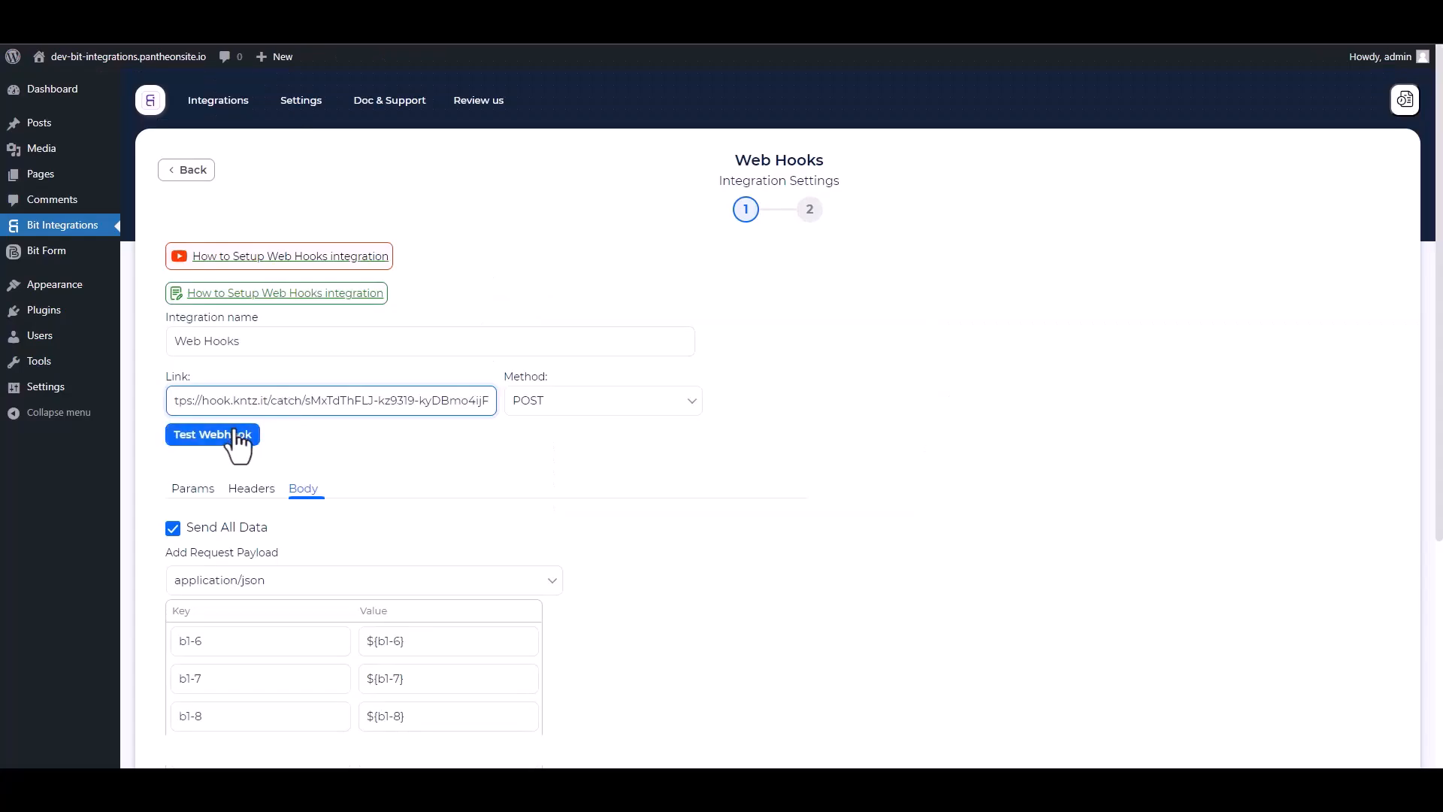
- Run a successful webhook test, move to the next step, and Finish & Save the integration
click(235, 436)
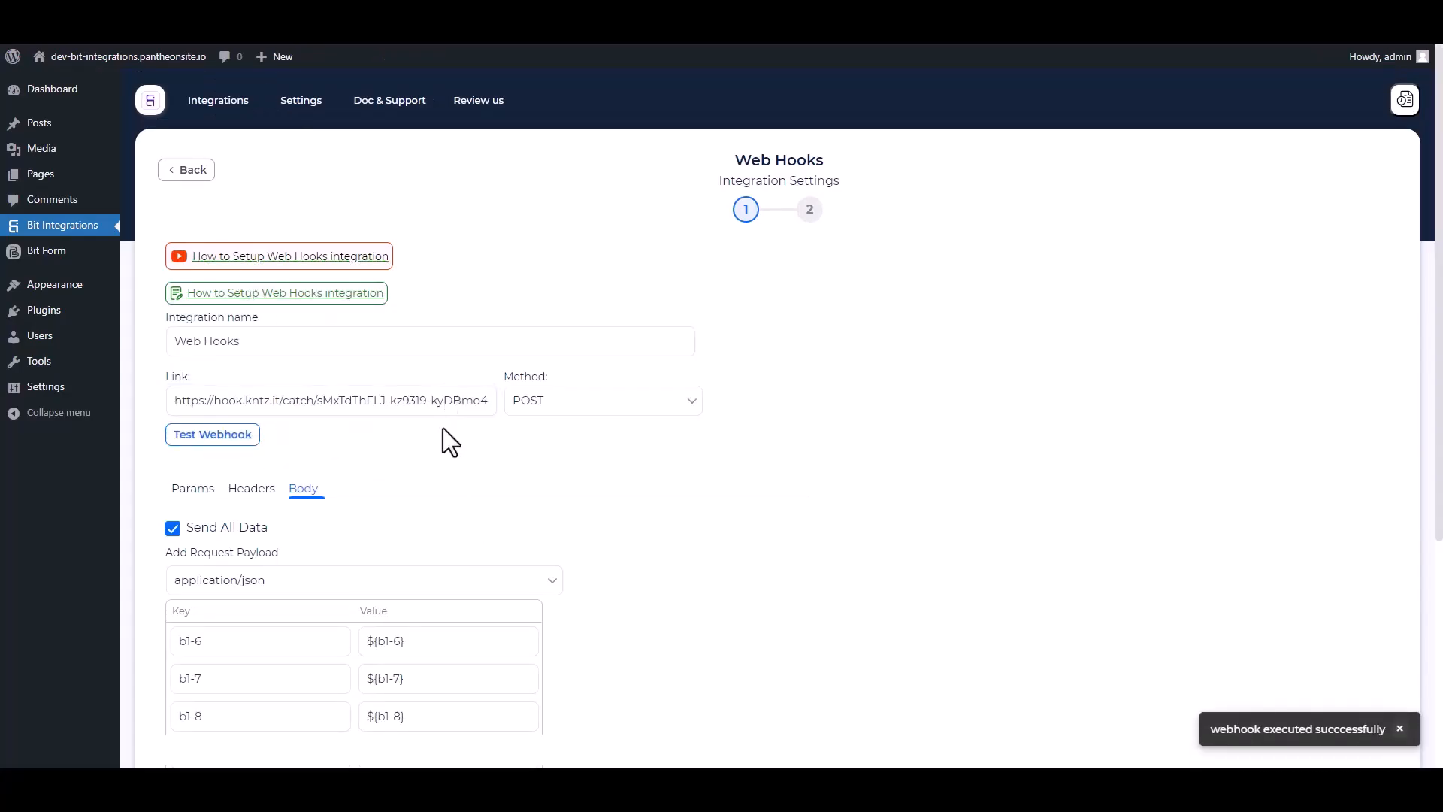
scroll(443, 427, down, 5)
click(214, 539)
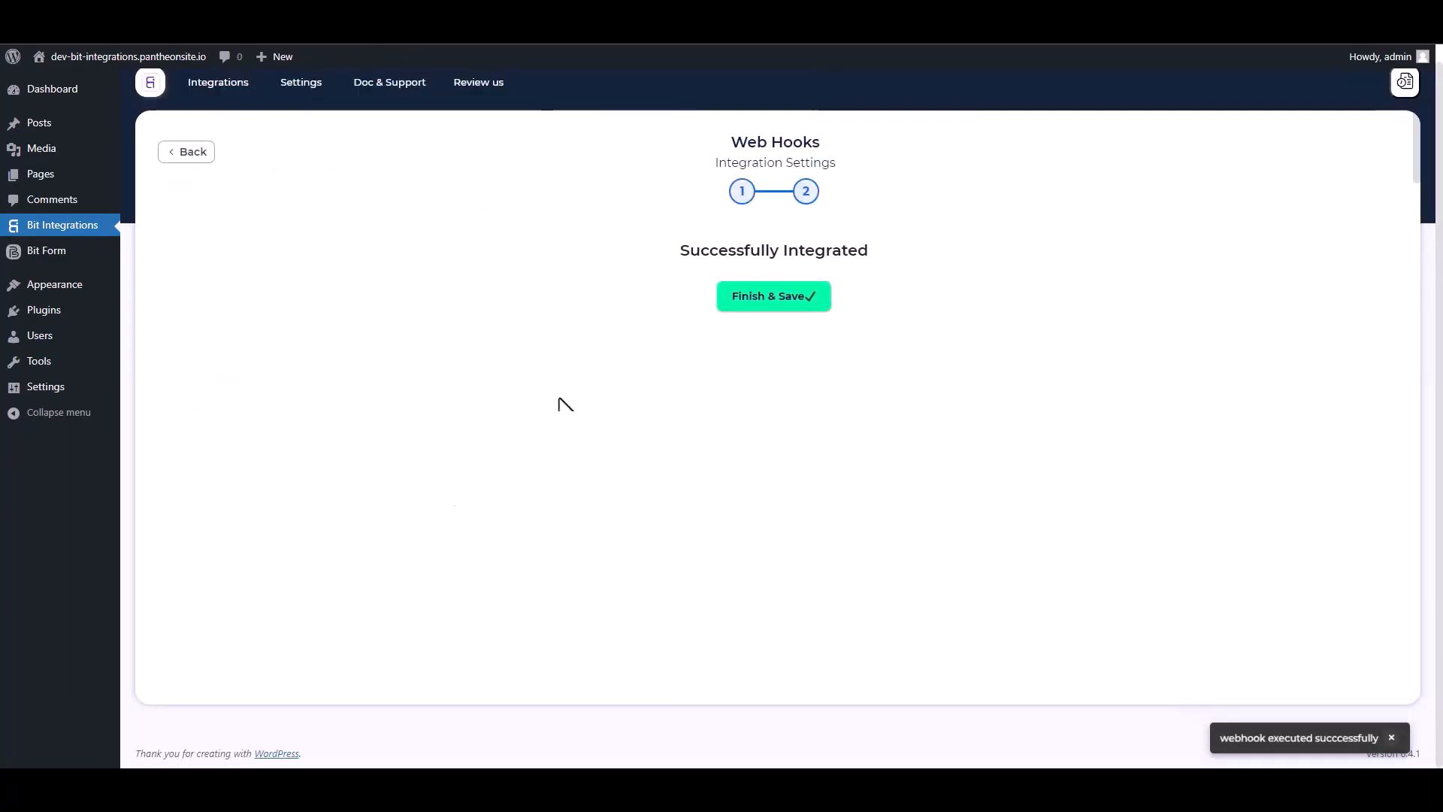
click(775, 304)
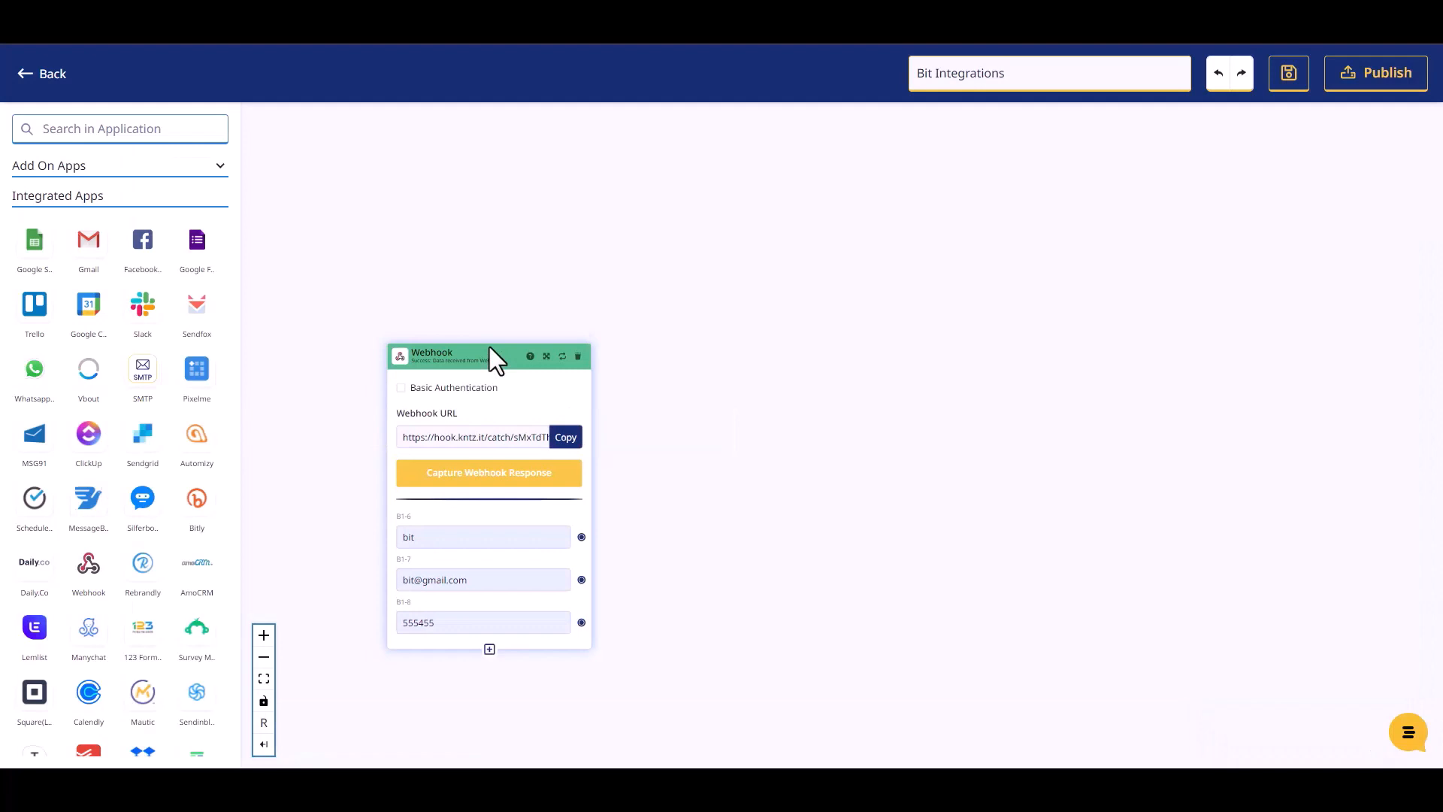
- Add a Mailer Lite step beside the Webhook with the Create Or Update Subscriber action
drag(489, 346, 478, 276)
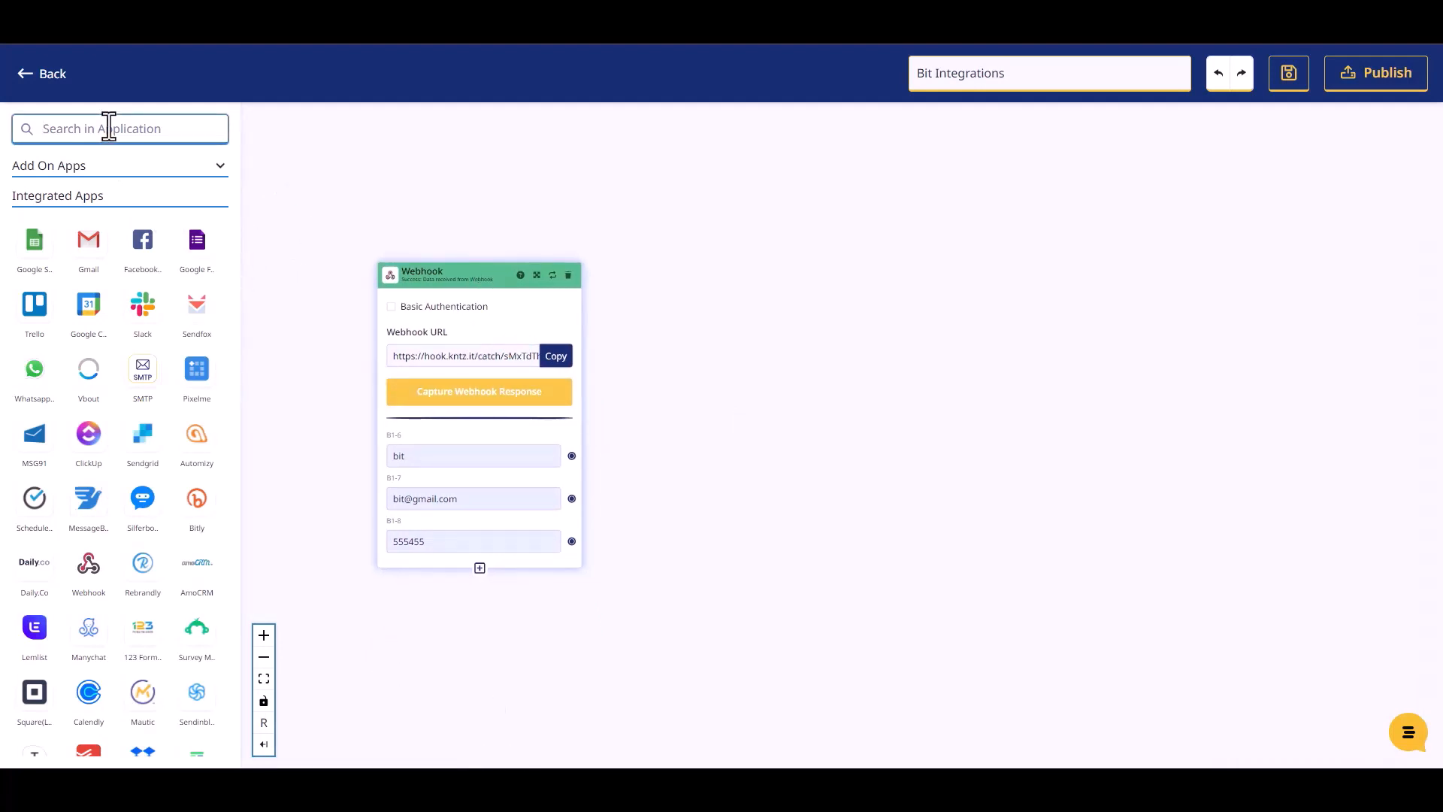
text(mailer)
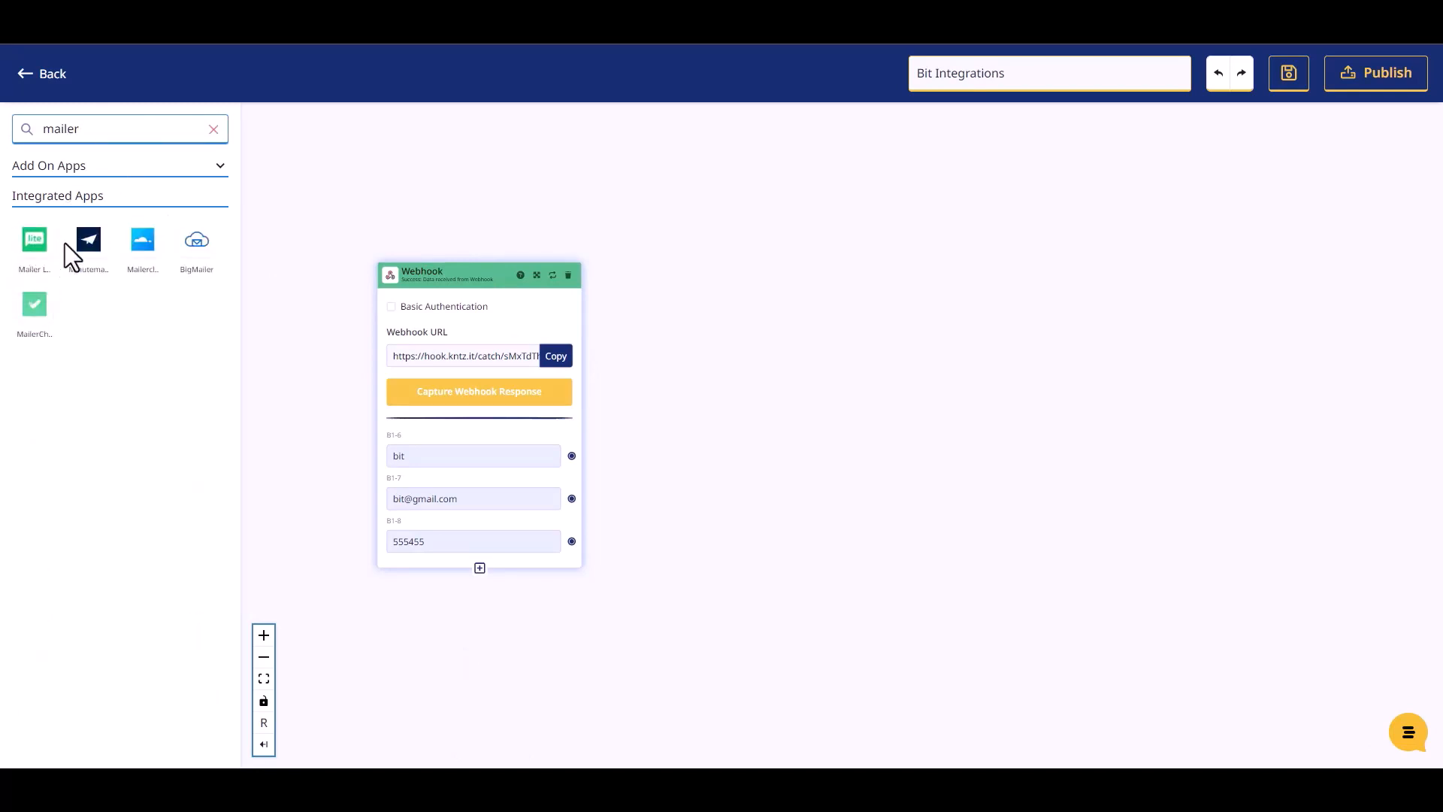
drag(34, 263, 767, 341)
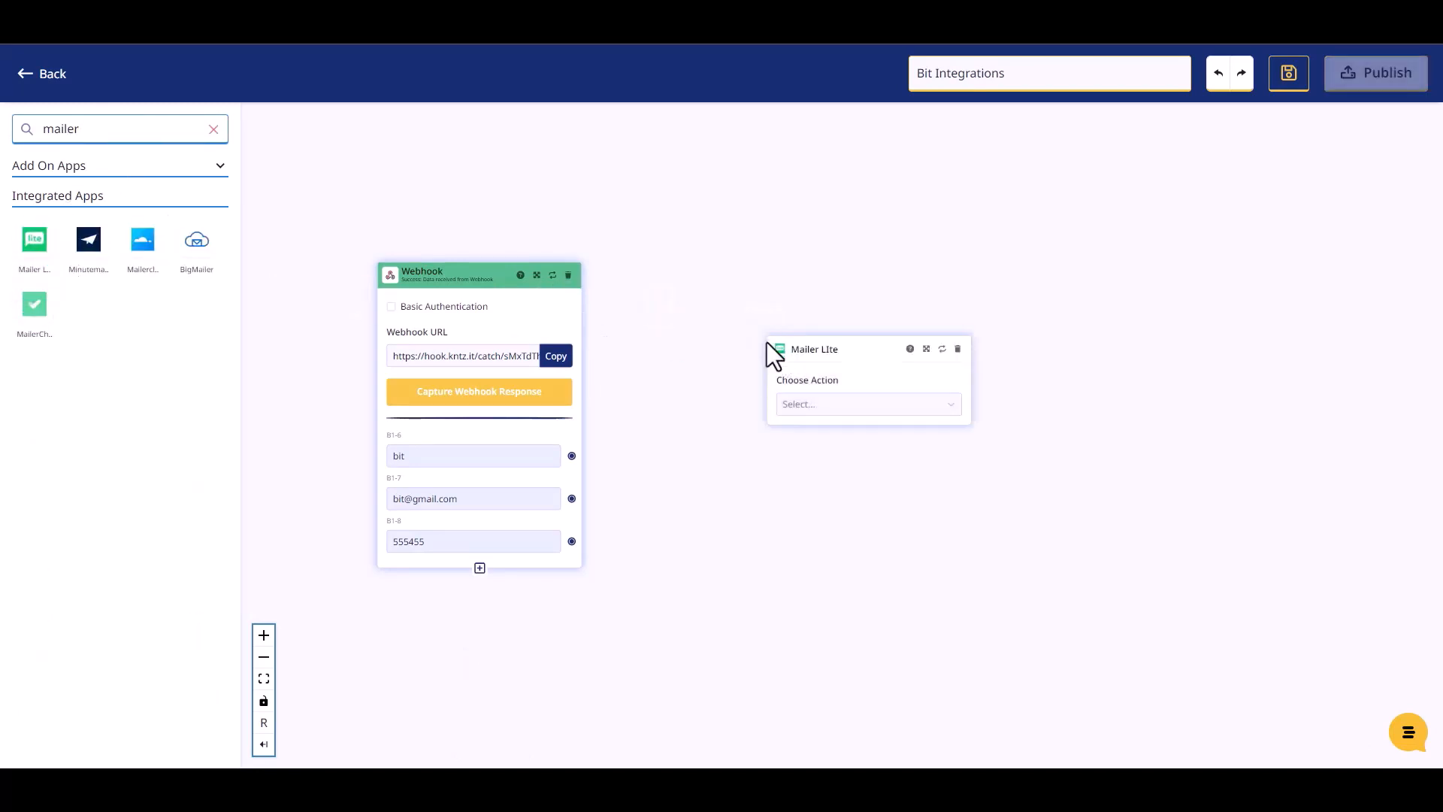
click(800, 403)
click(823, 440)
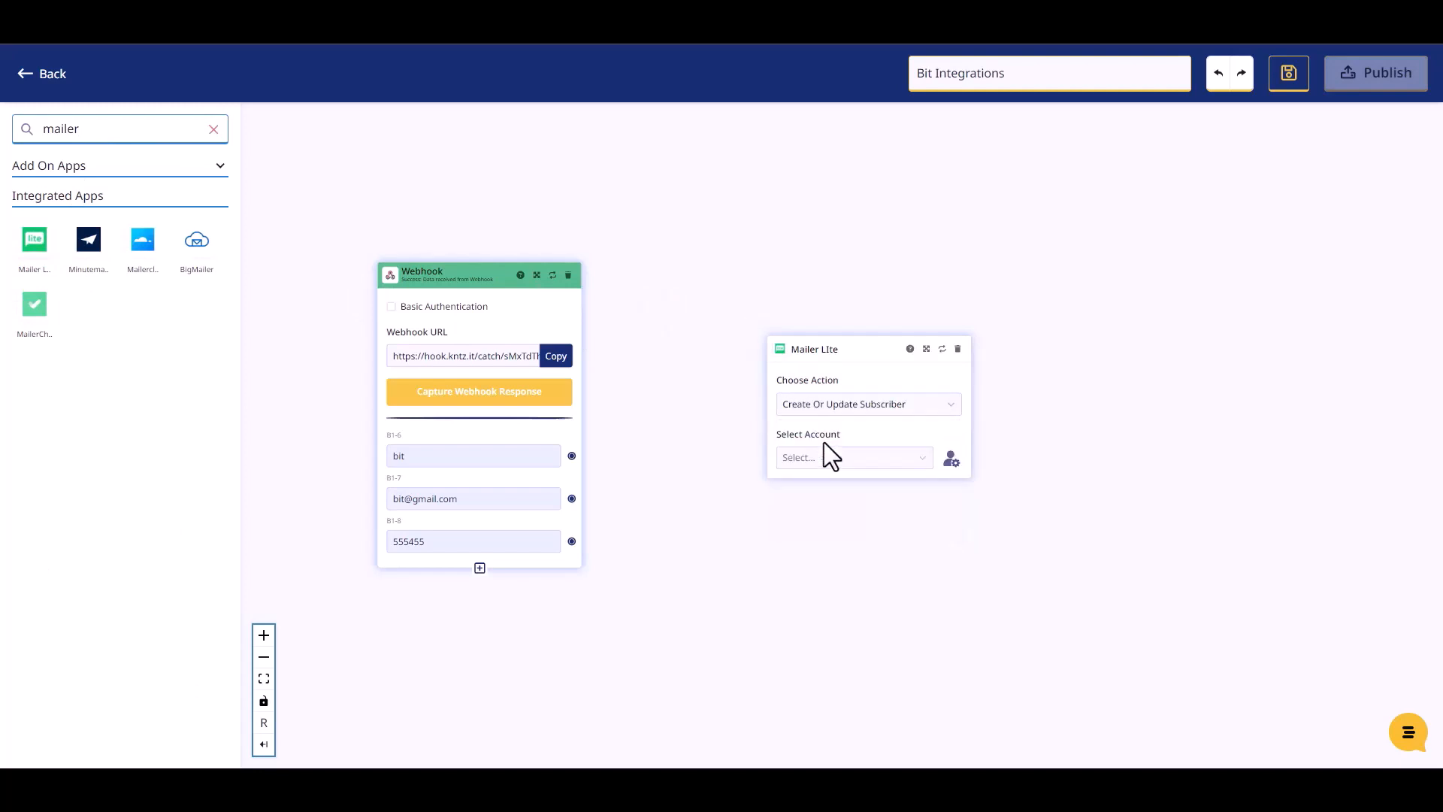
- Set Mailer Lite Account #1, a subscriber group and Active status for new subscribers
click(806, 458)
click(809, 488)
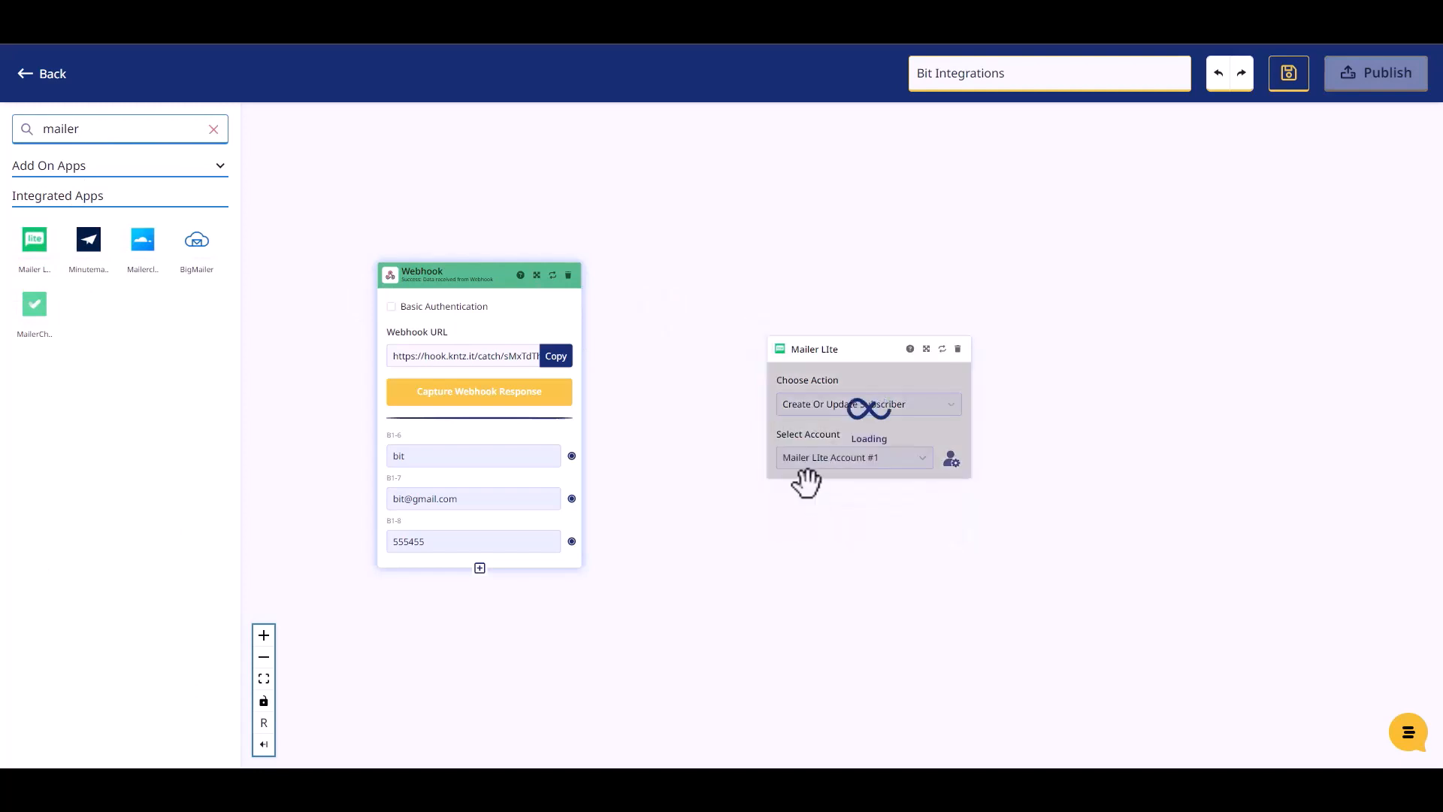
drag(823, 351, 738, 209)
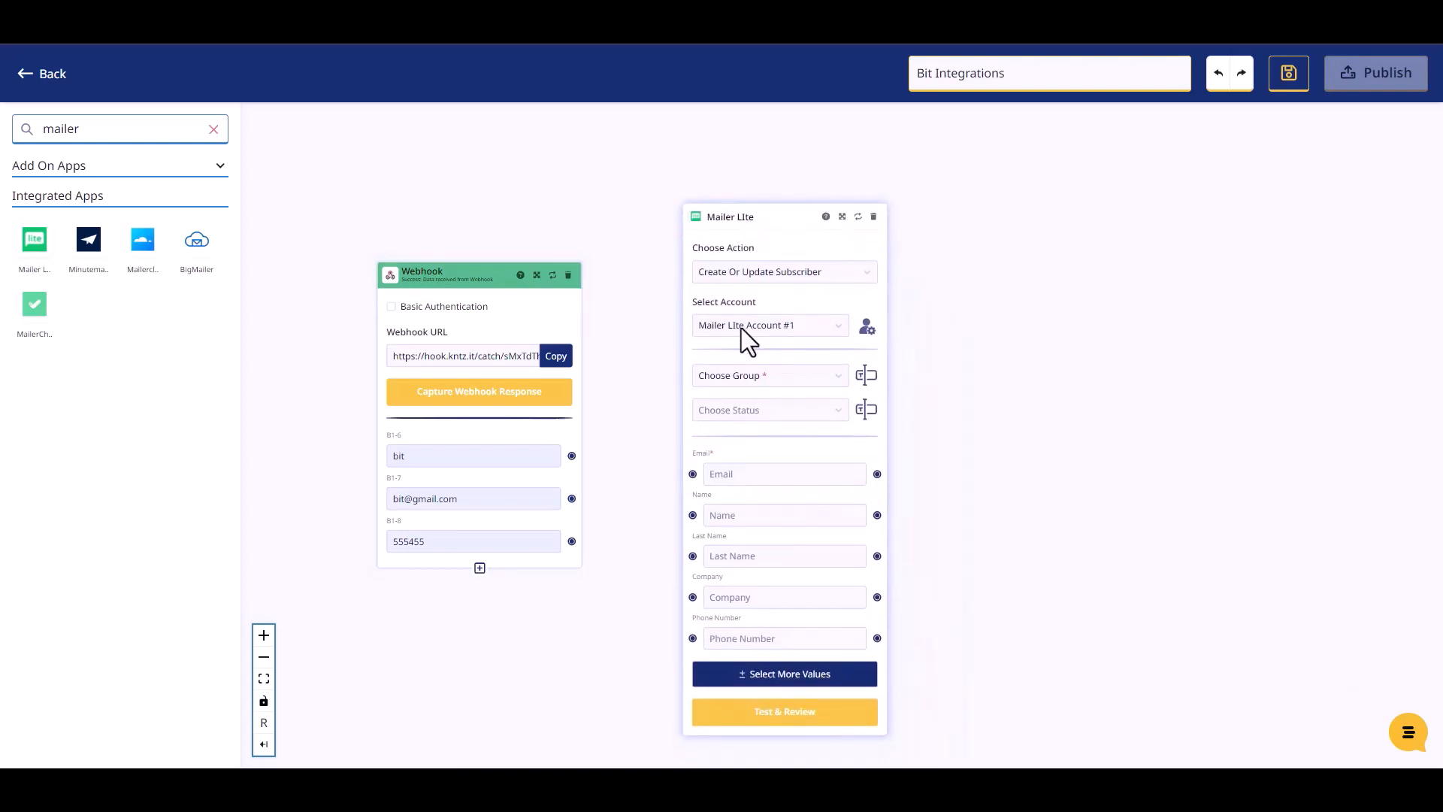
click(761, 378)
click(750, 407)
click(759, 410)
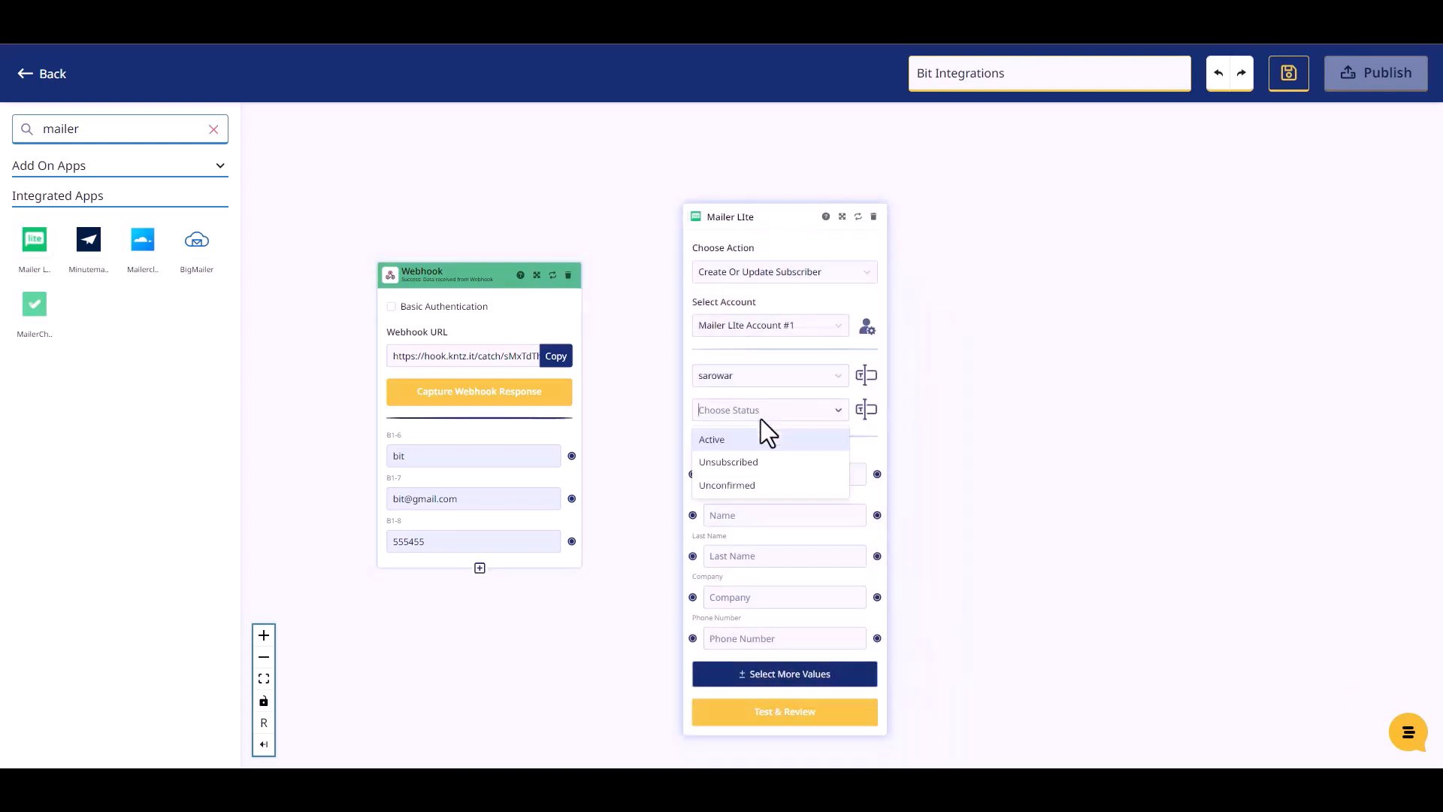
click(723, 442)
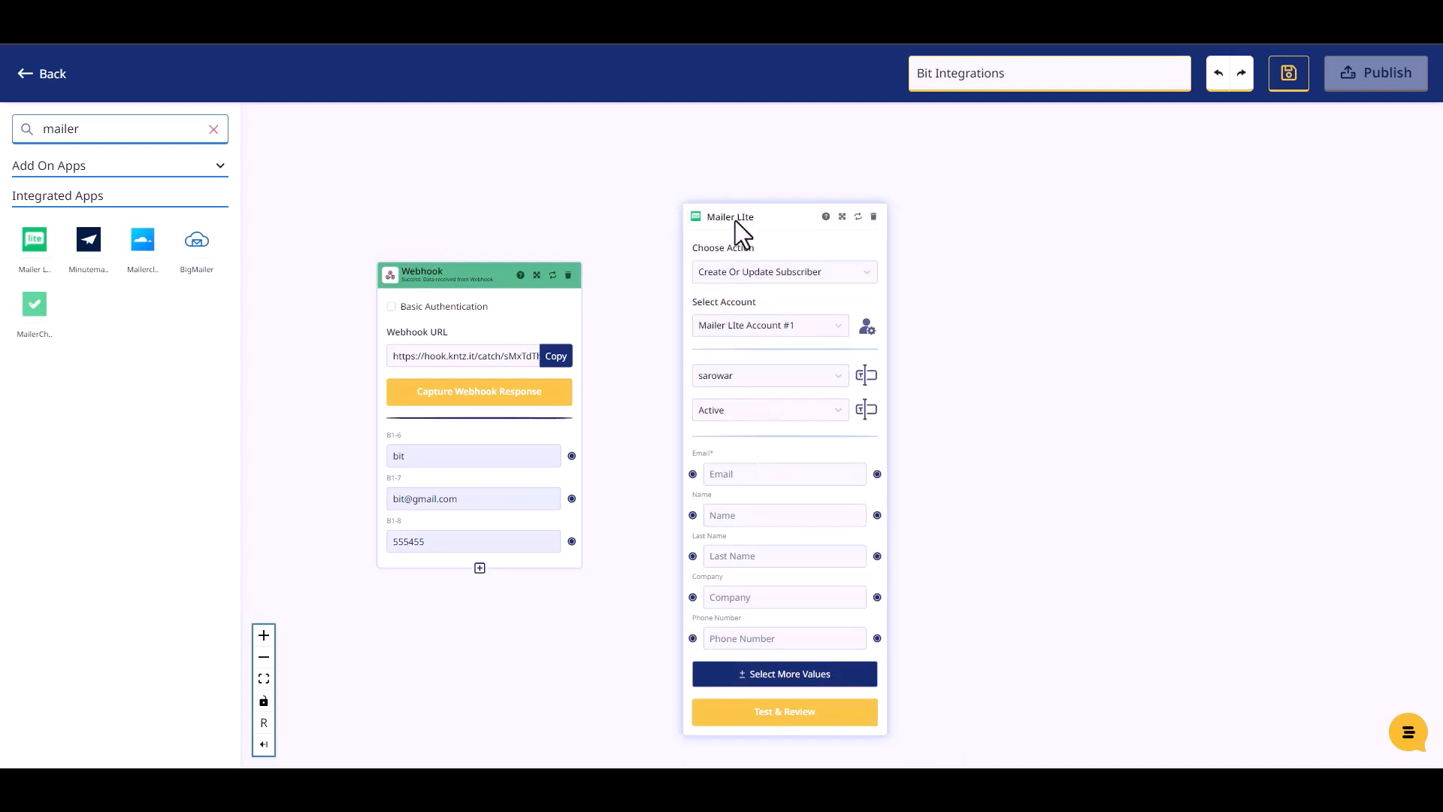
drag(734, 221, 730, 194)
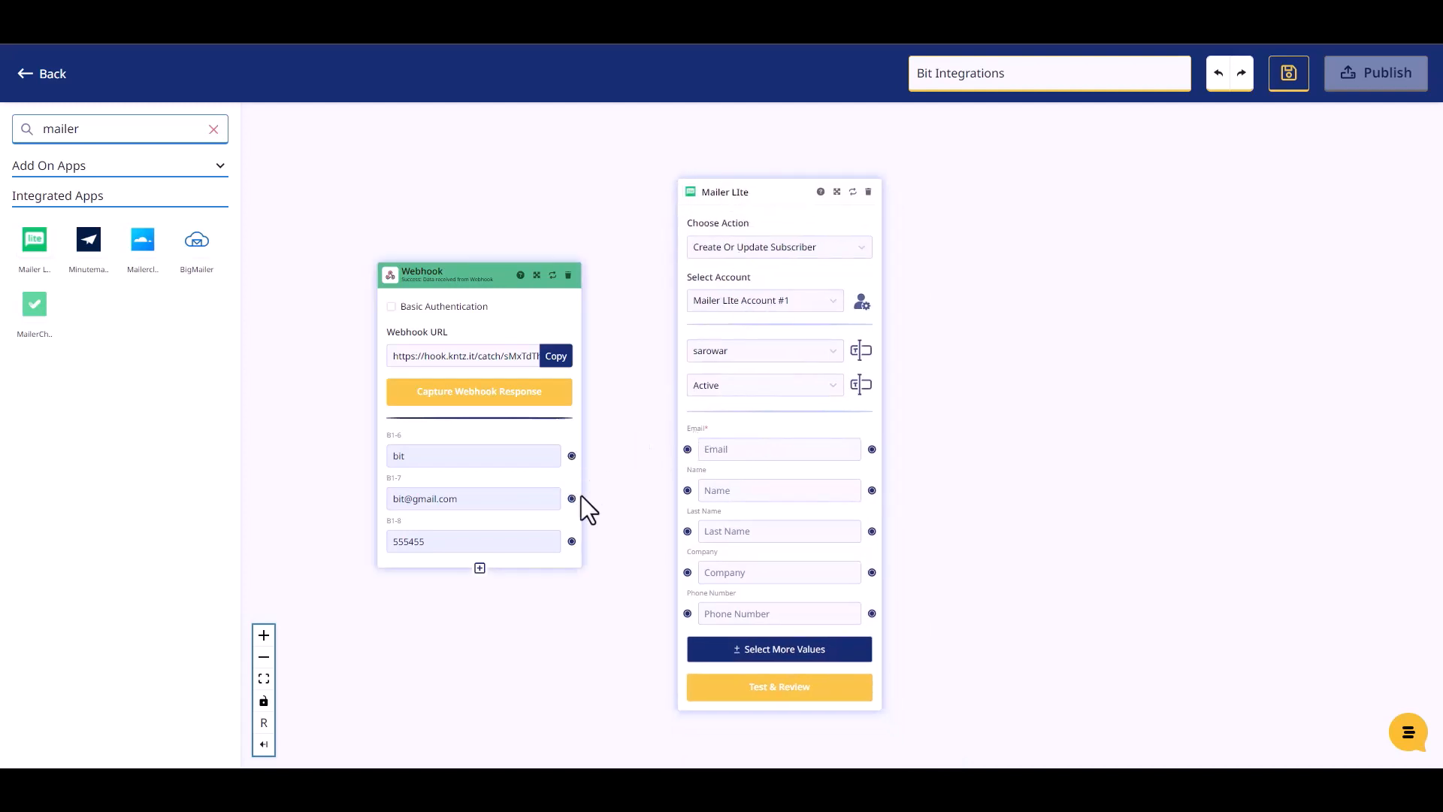
- Map the webhook's email and phone values to Mailer Lite's Email and Phone Number fields
drag(574, 458, 686, 490)
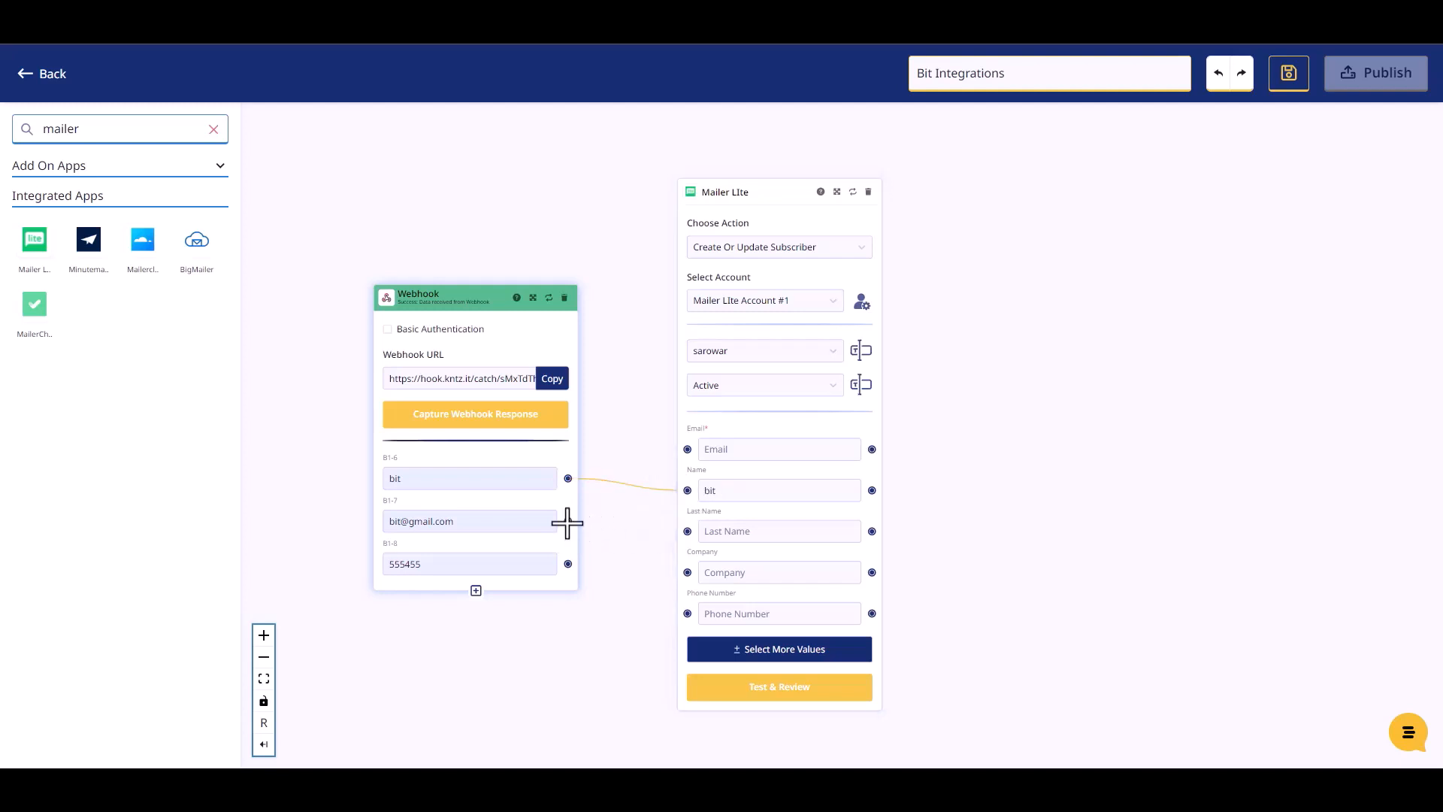
drag(568, 521, 685, 450)
drag(568, 564, 685, 613)
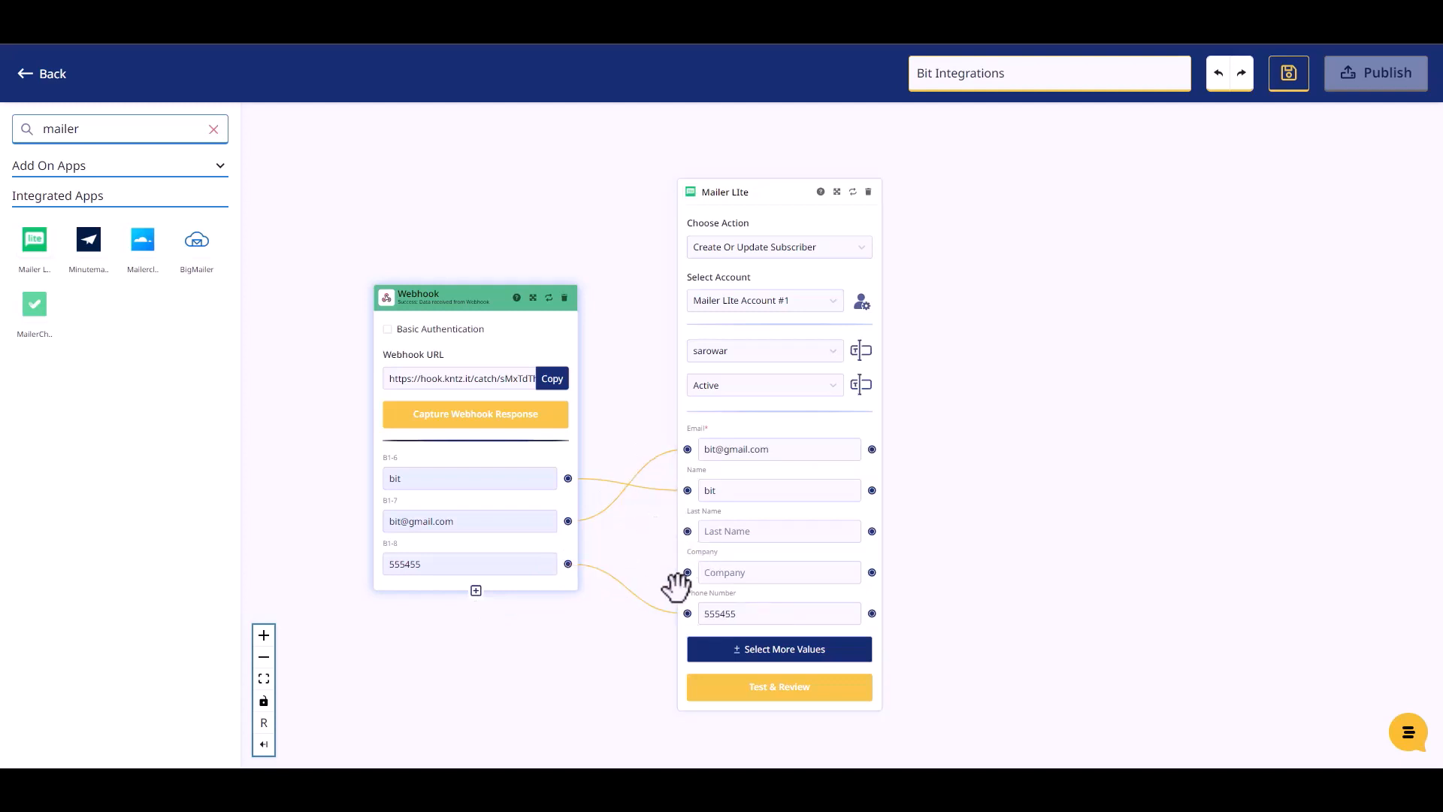
- Test the Mailer Lite step, which returns an active subscriber, and publish the flow
click(781, 687)
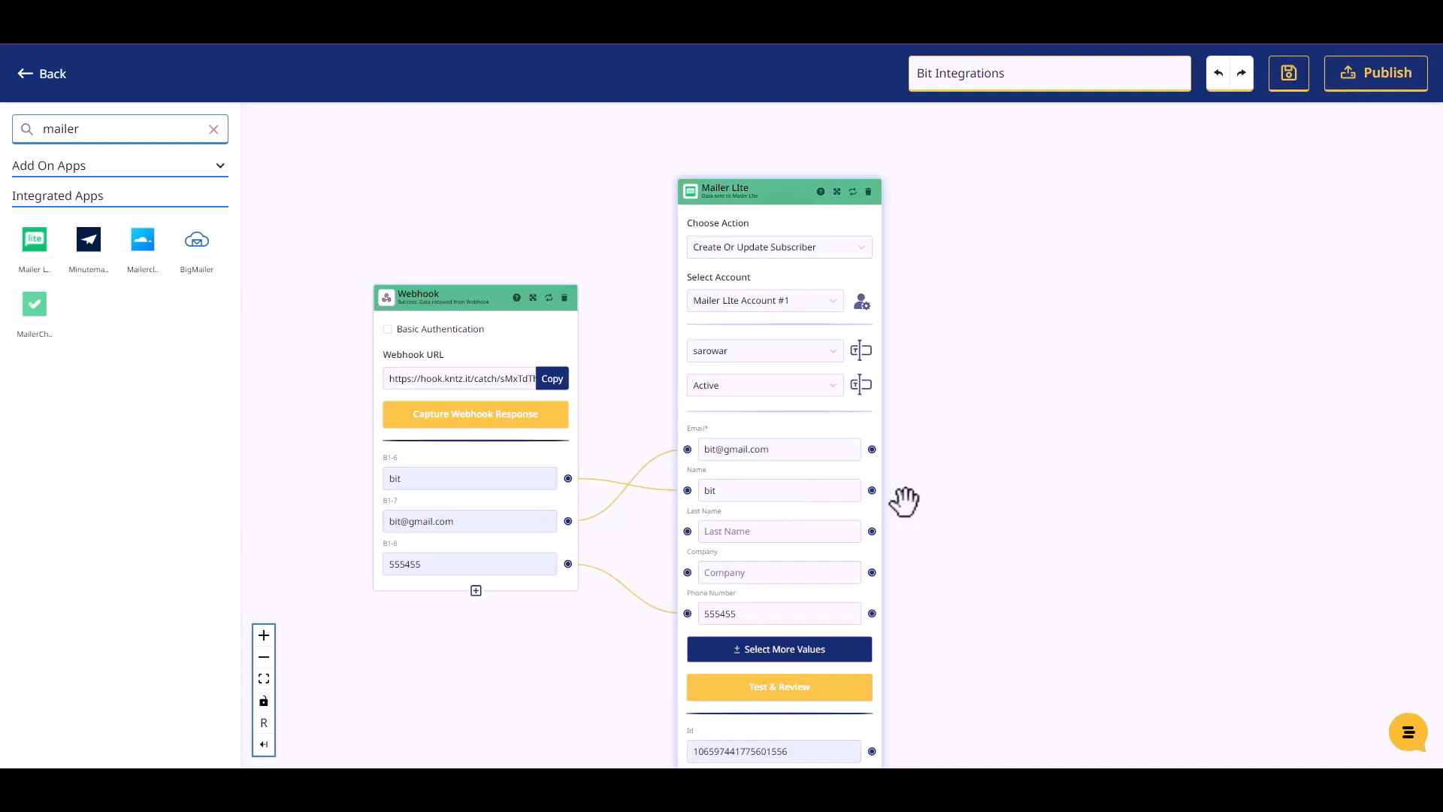
scroll(941, 535, down, 2)
scroll(944, 654, up, 2)
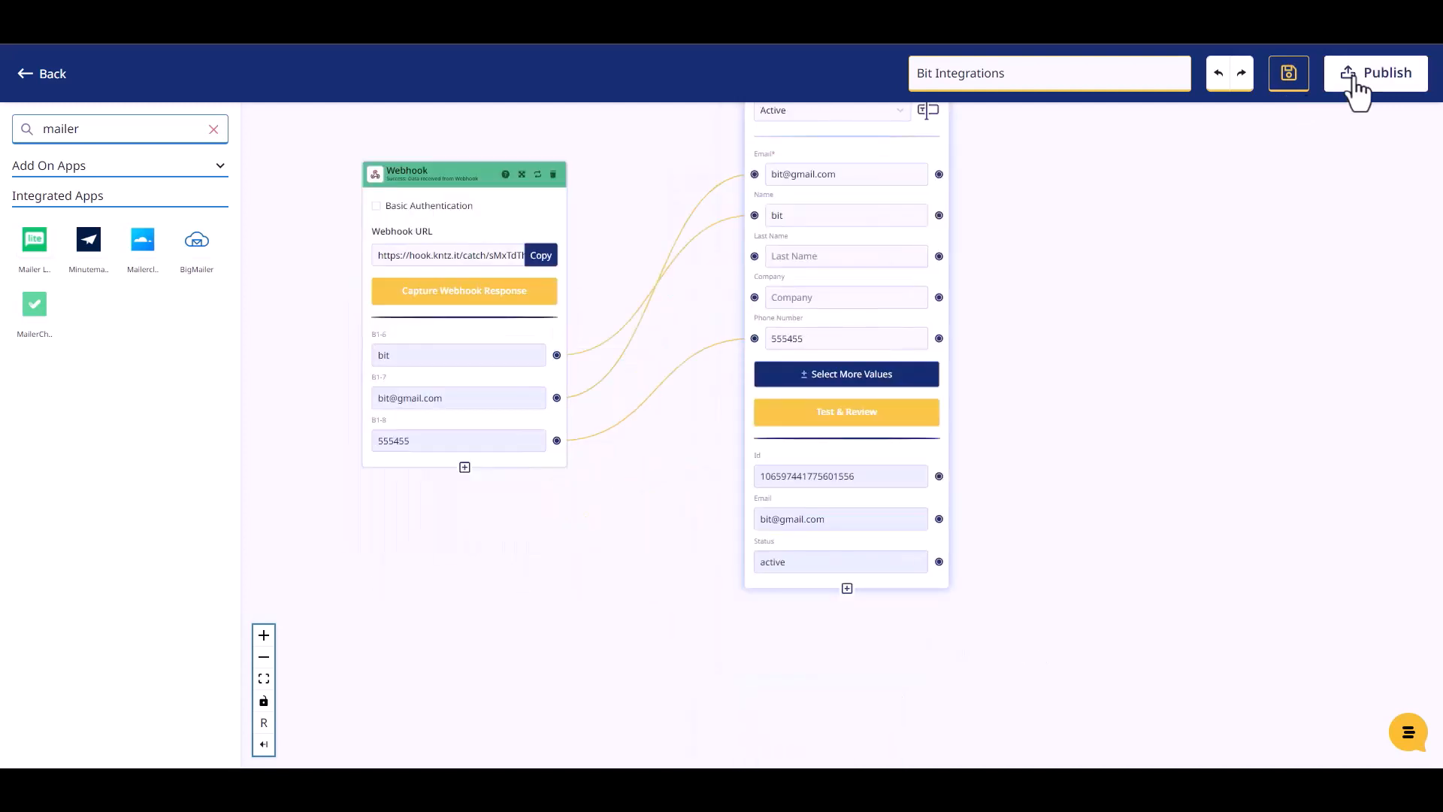
click(1354, 81)
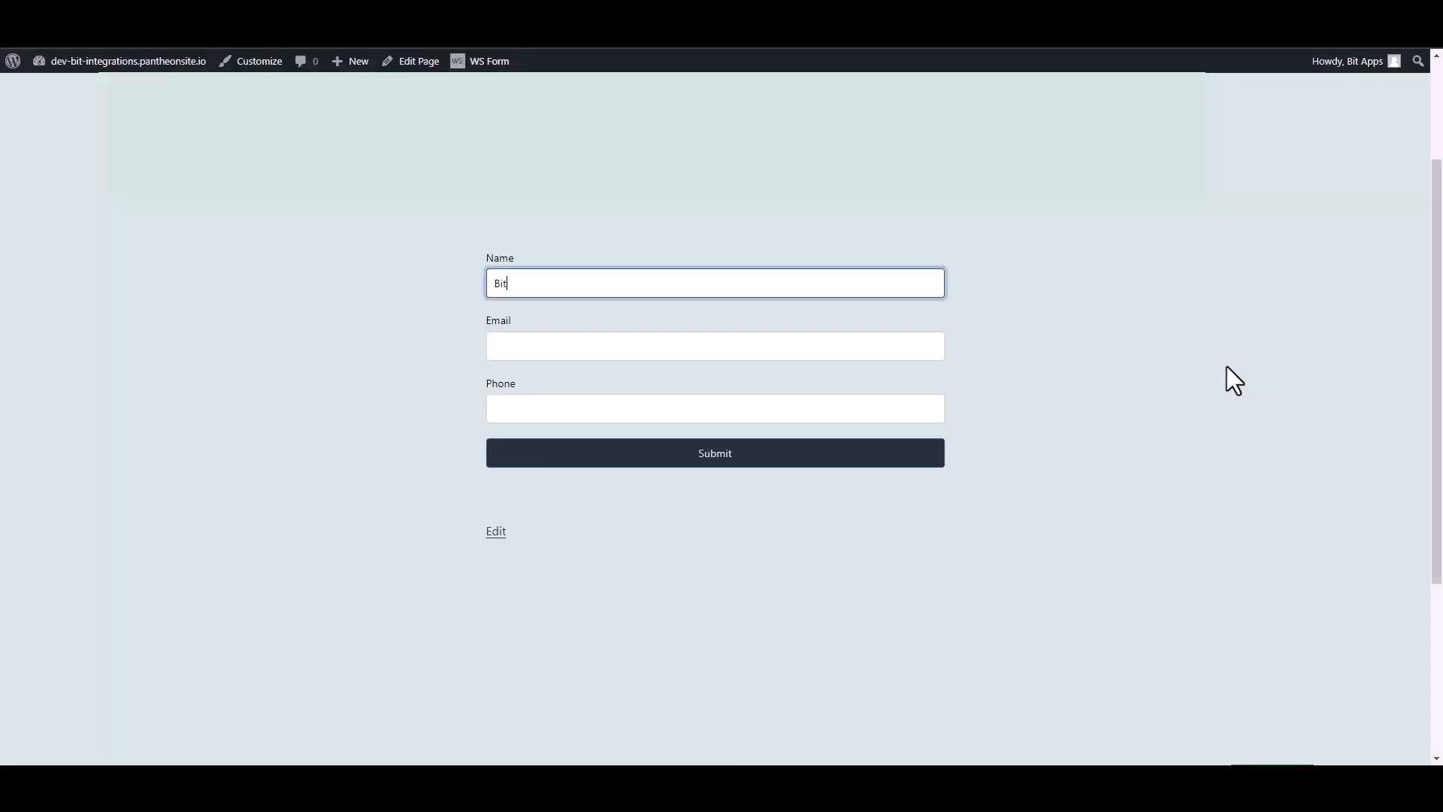
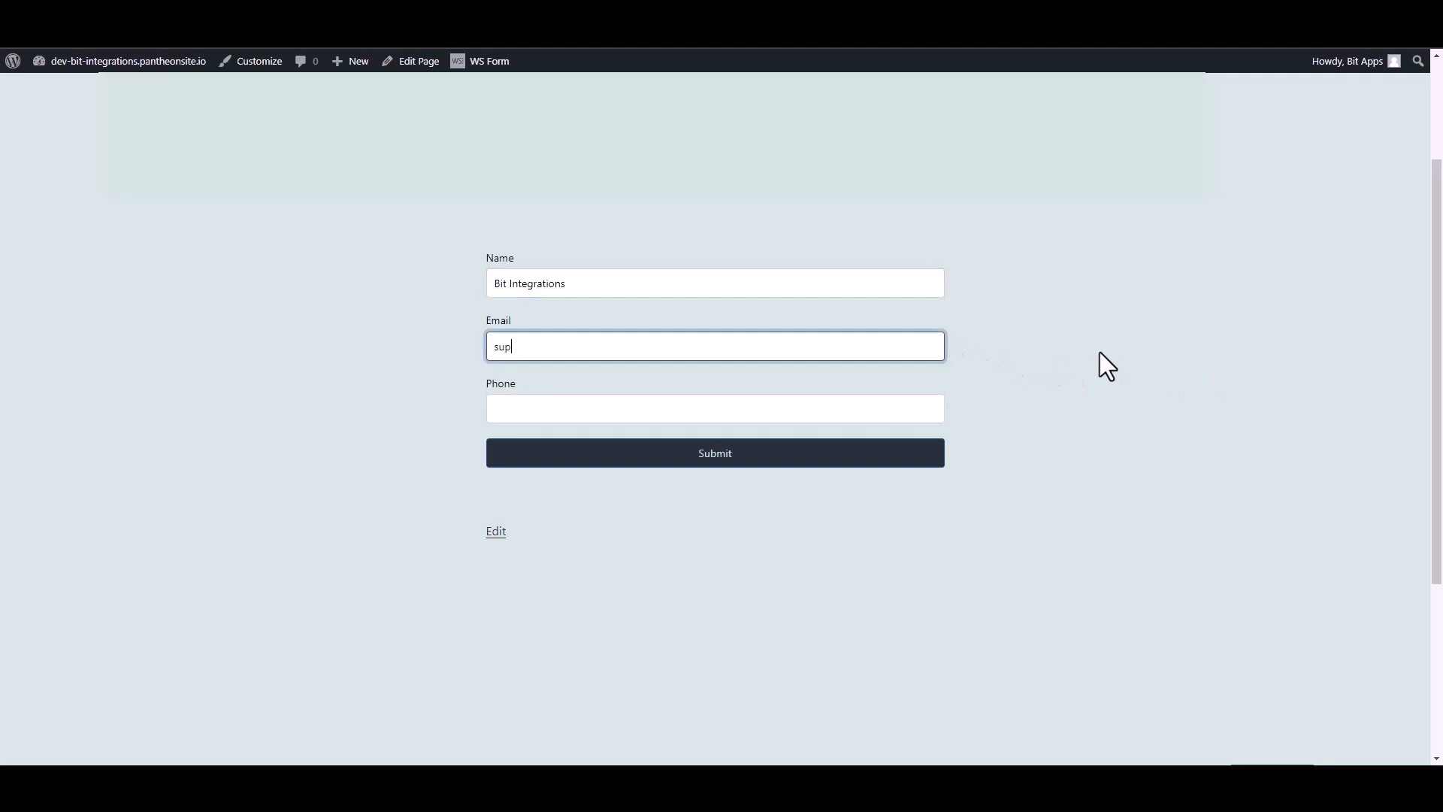
- Complete the WS Form entry with an email address and phone number, then submit it
click(940, 413)
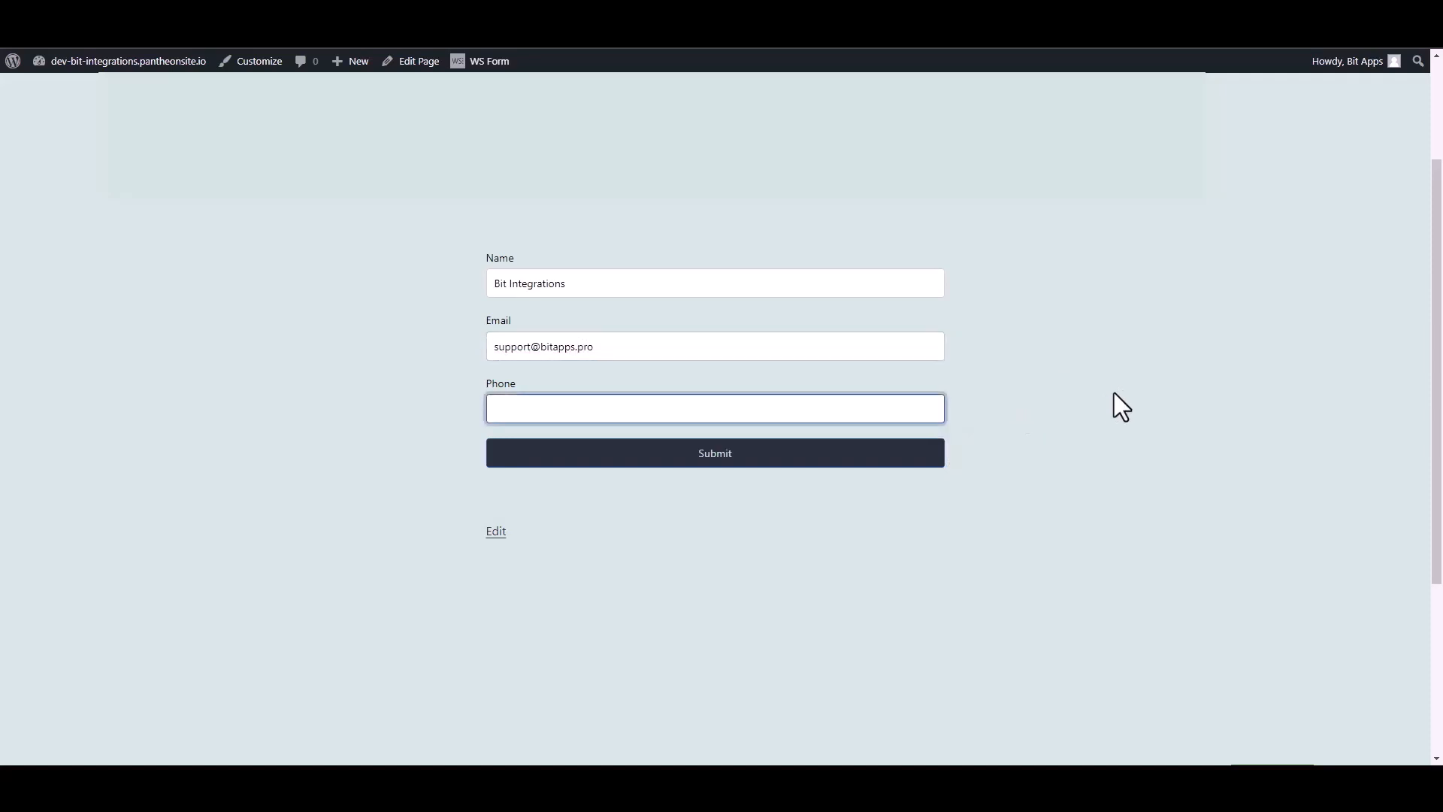
text(444555666)
click(935, 457)
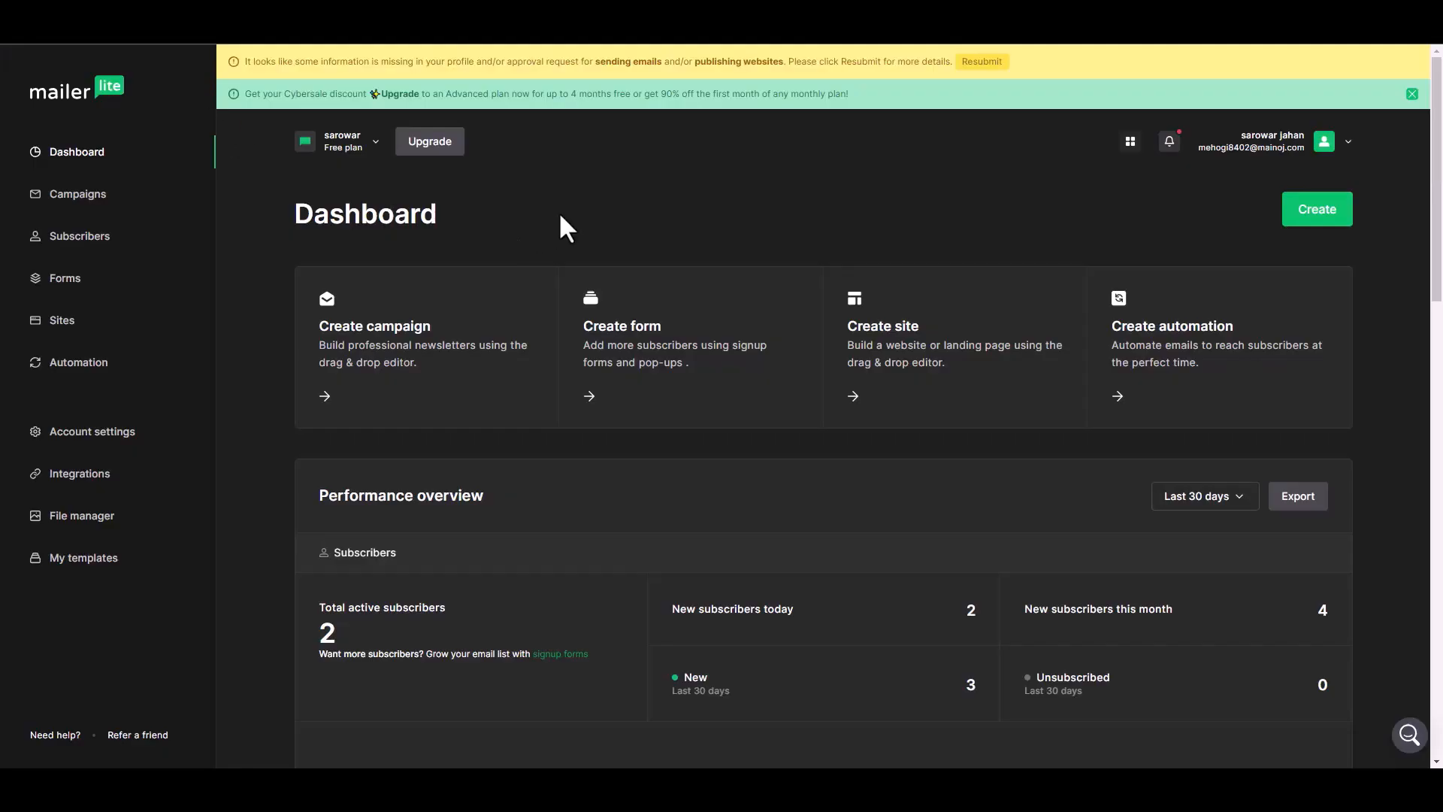
- Open the new subscriber from MailerLite's Subscribers list and review the name and phone details
click(83, 237)
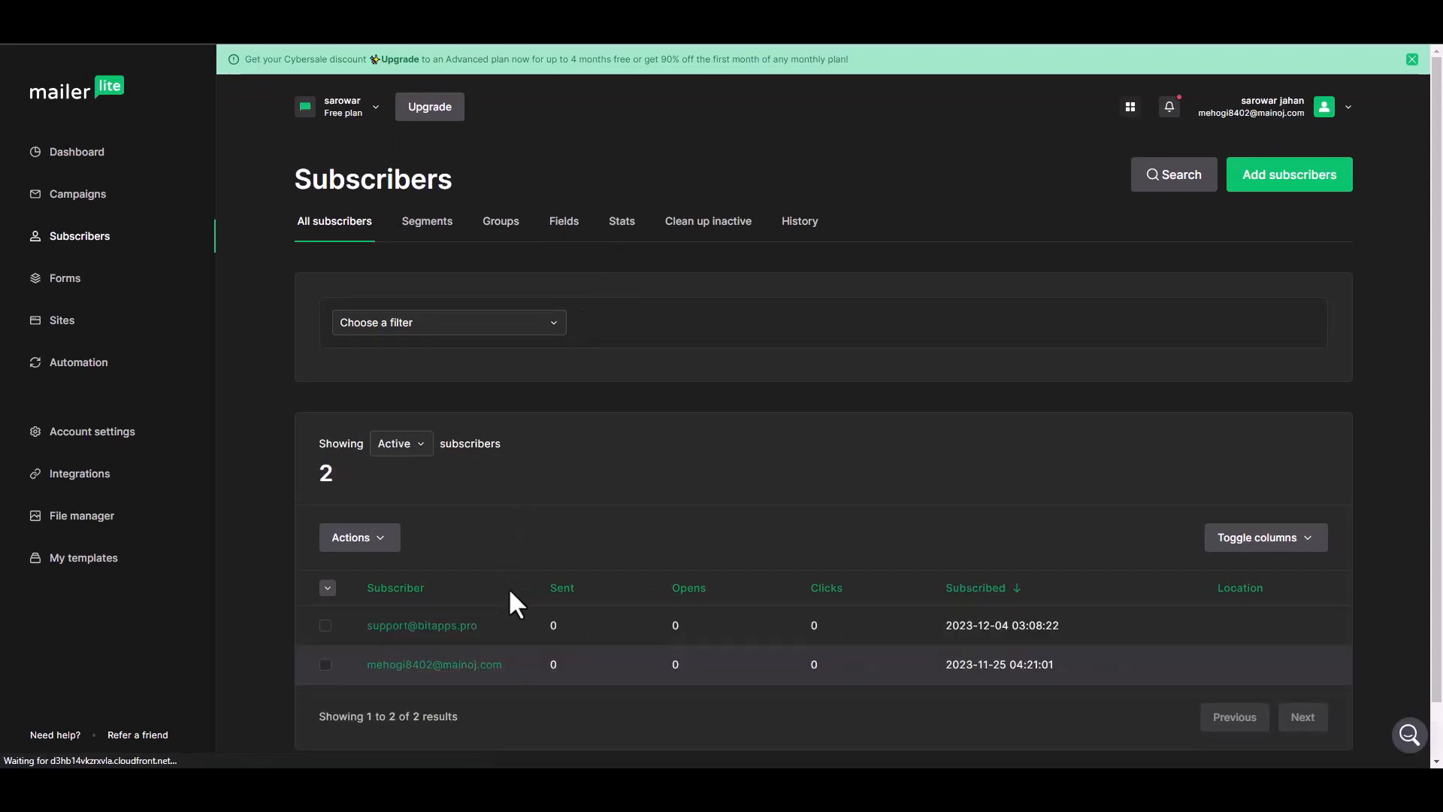
scroll(508, 593, down, 1)
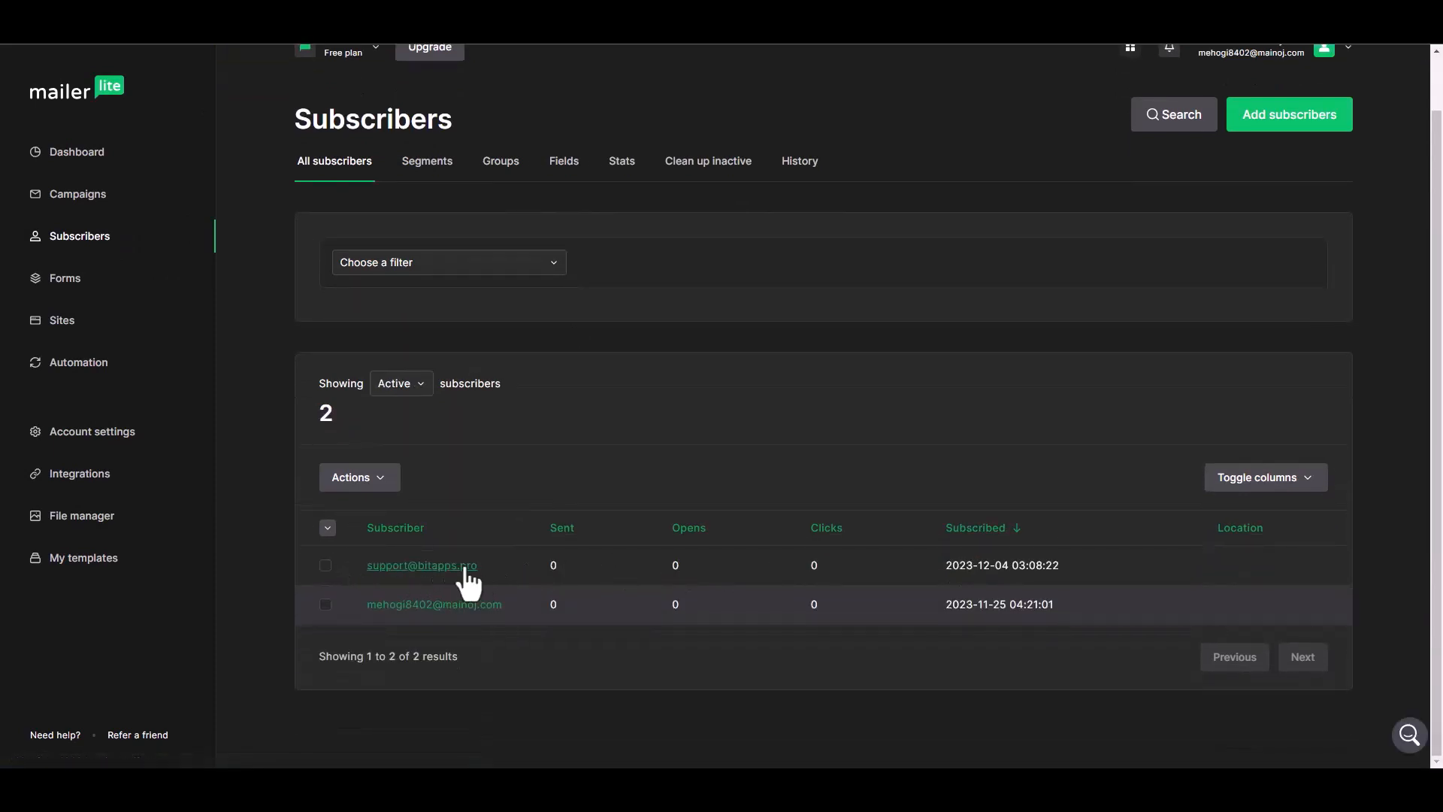
click(465, 569)
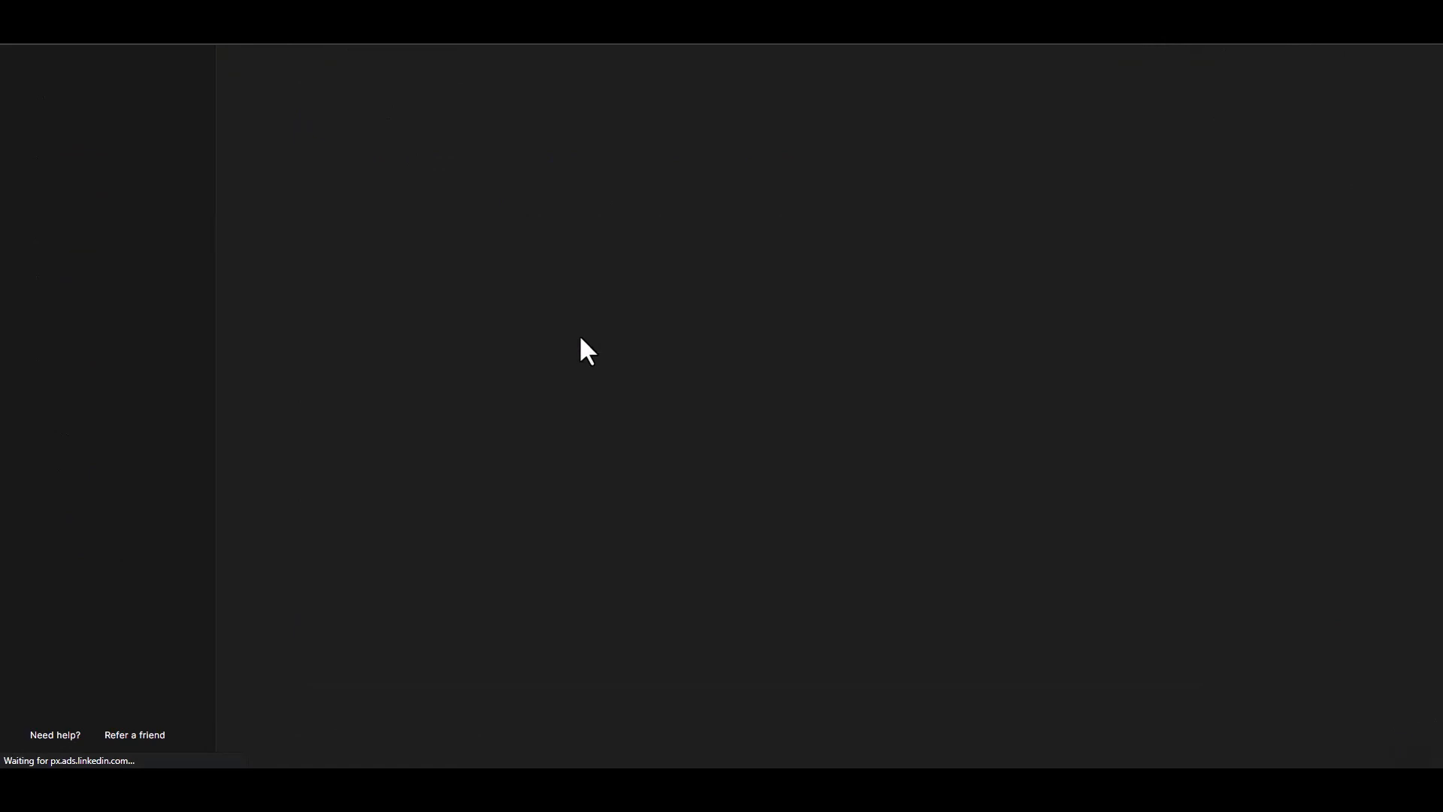
scroll(666, 399, down, 4)
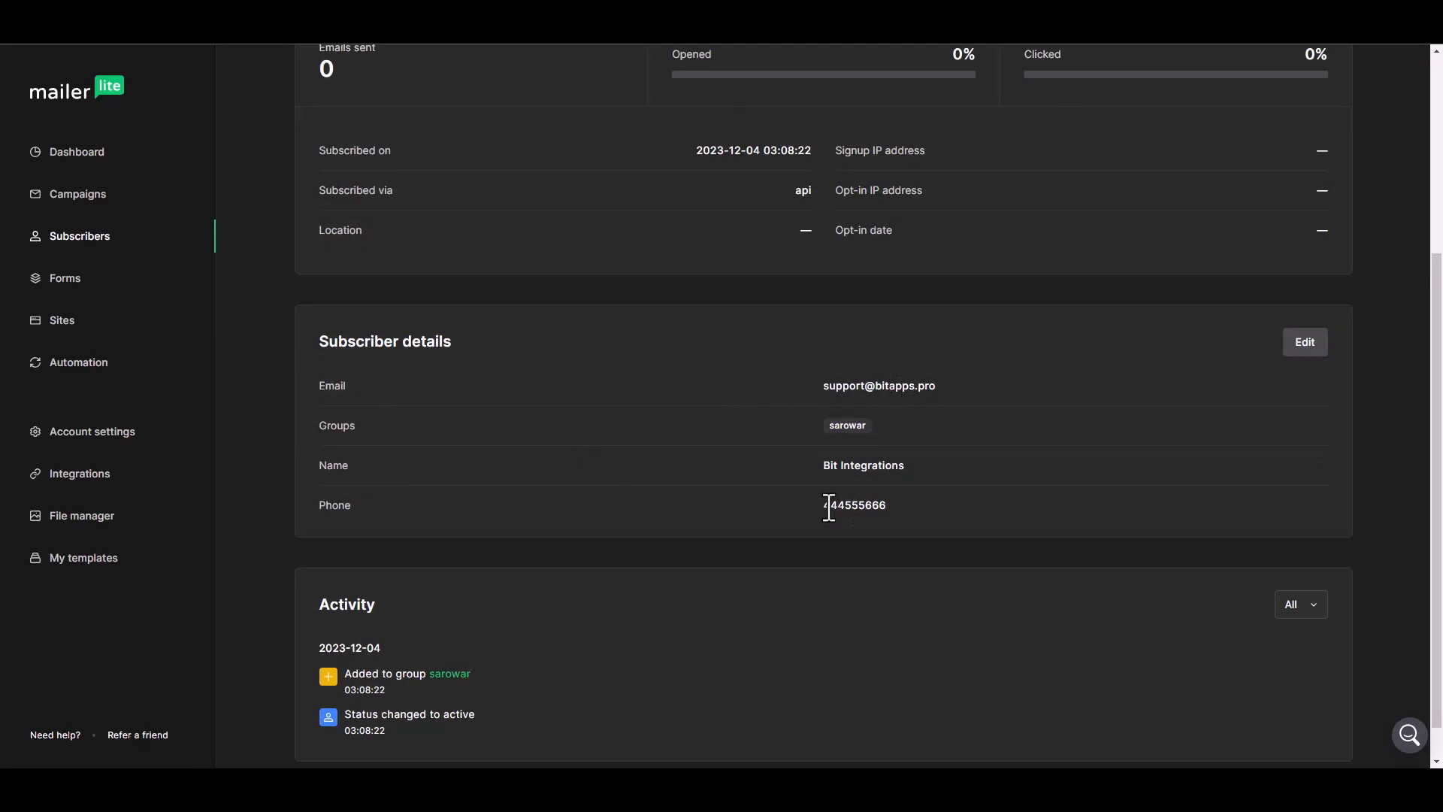
scroll(683, 502, up, 4)
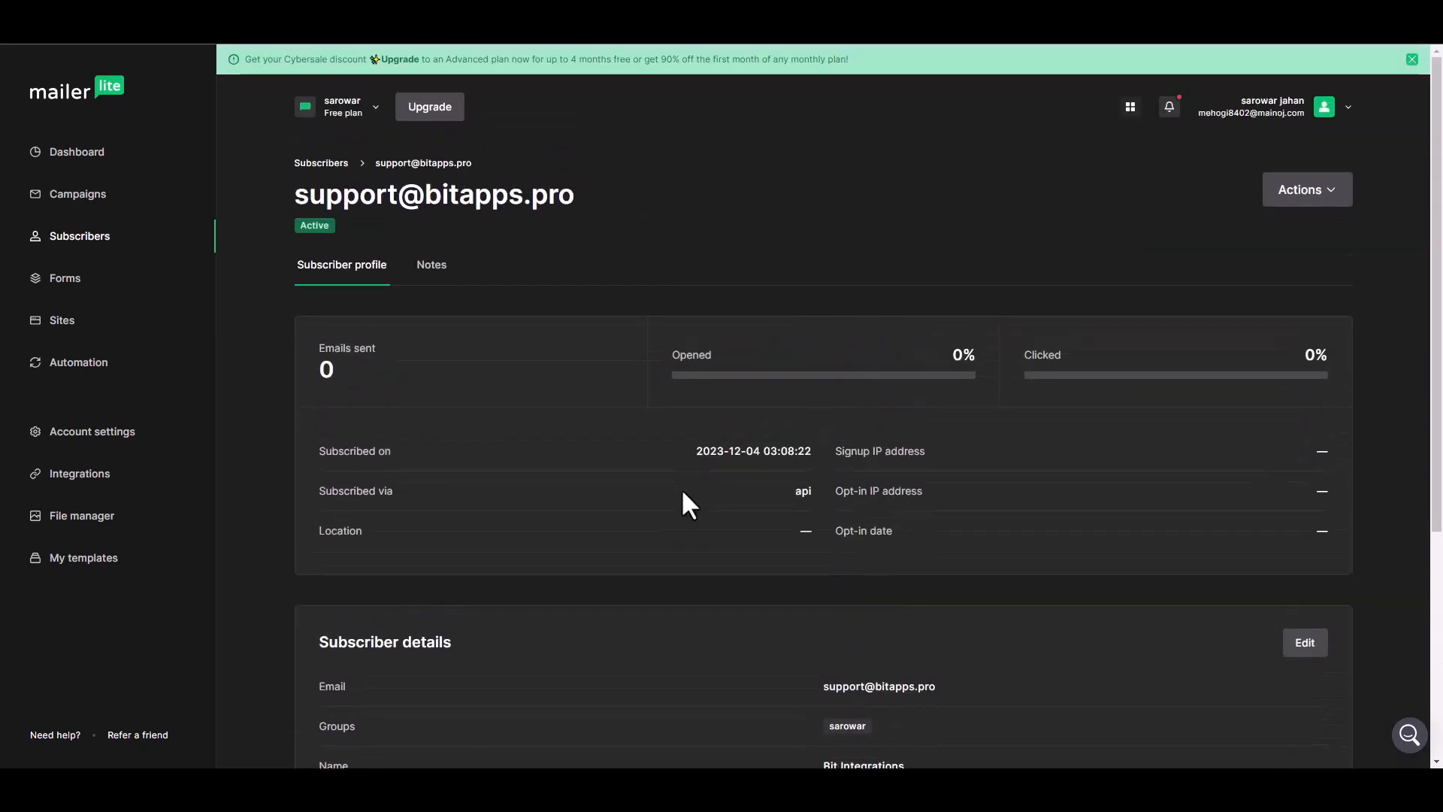